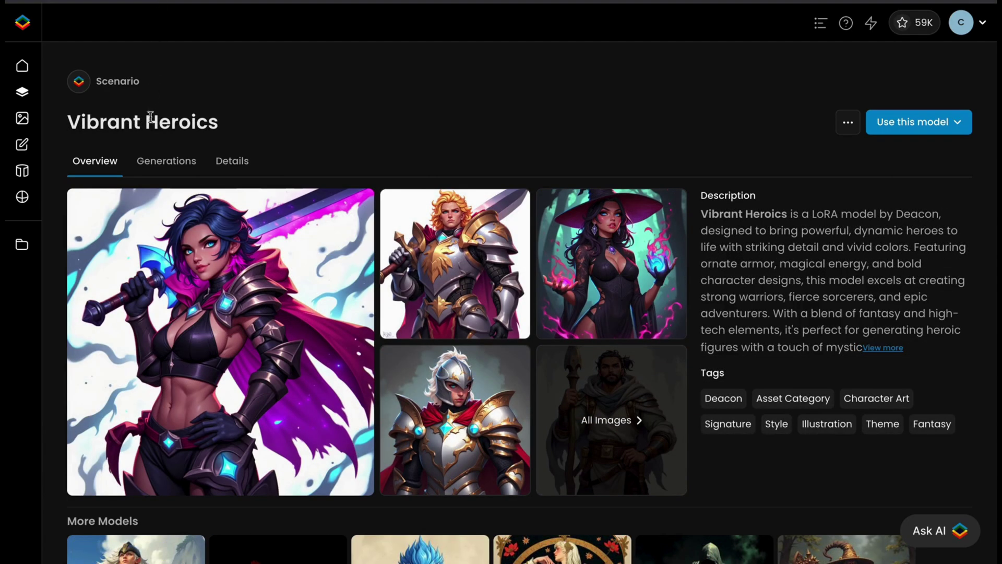
- Open the Comic Adventures model from the gallery filtered to your own models and view its usage options
{"action": "left_click", "coordinate": [157, 161]}
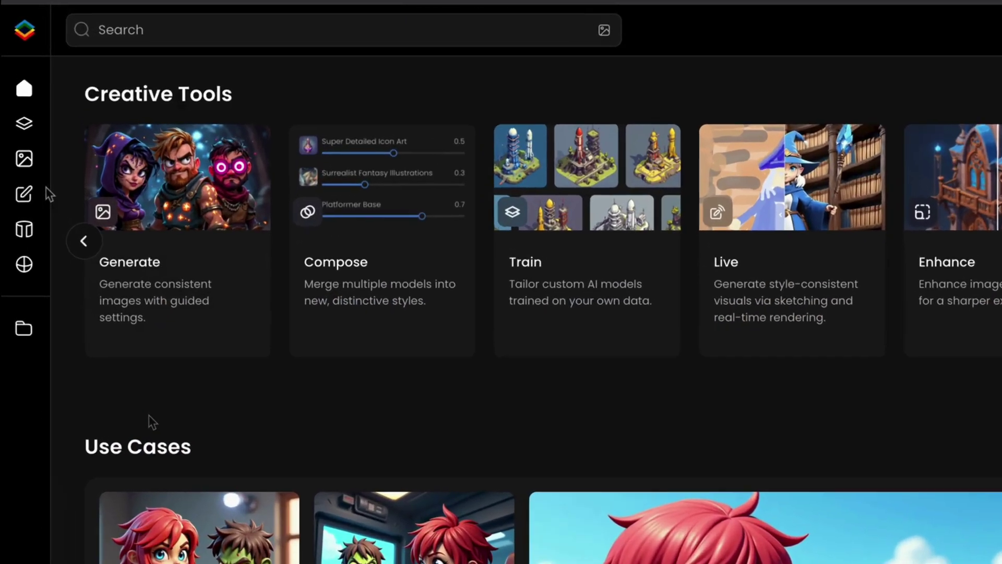
{"action": "mouse_move", "coordinate": [25, 96]}
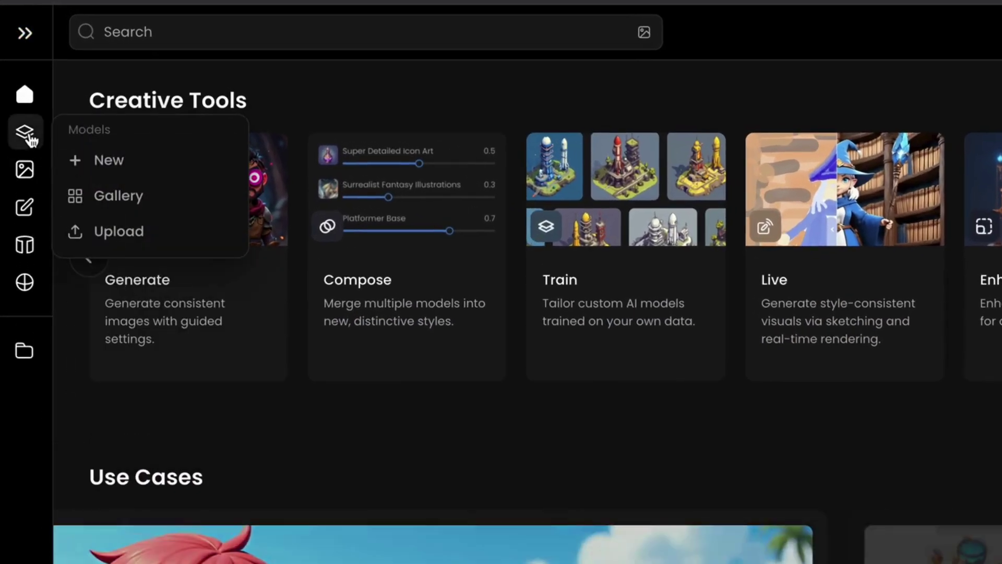
{"action": "left_click", "coordinate": [119, 208]}
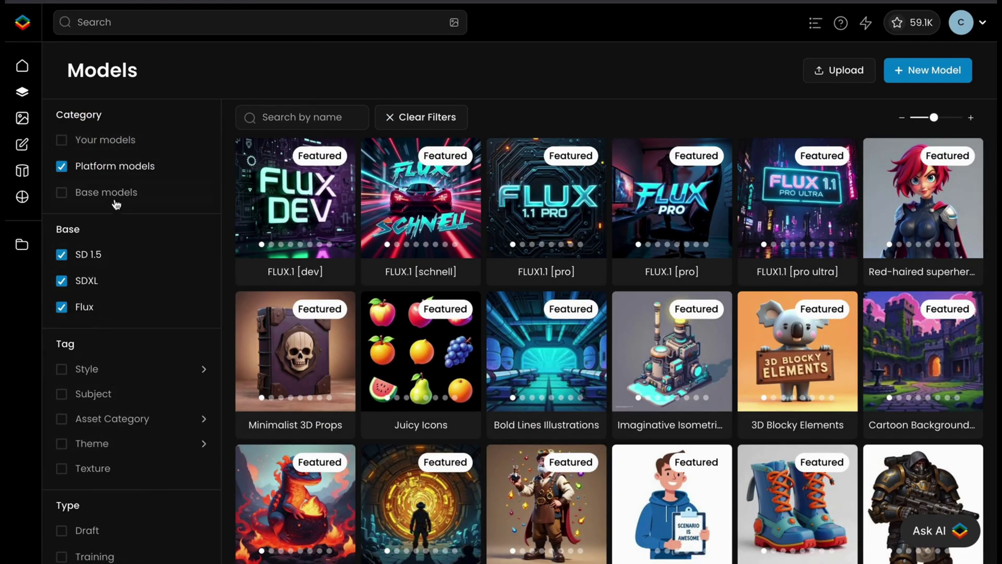
{"action": "left_click", "coordinate": [118, 150]}
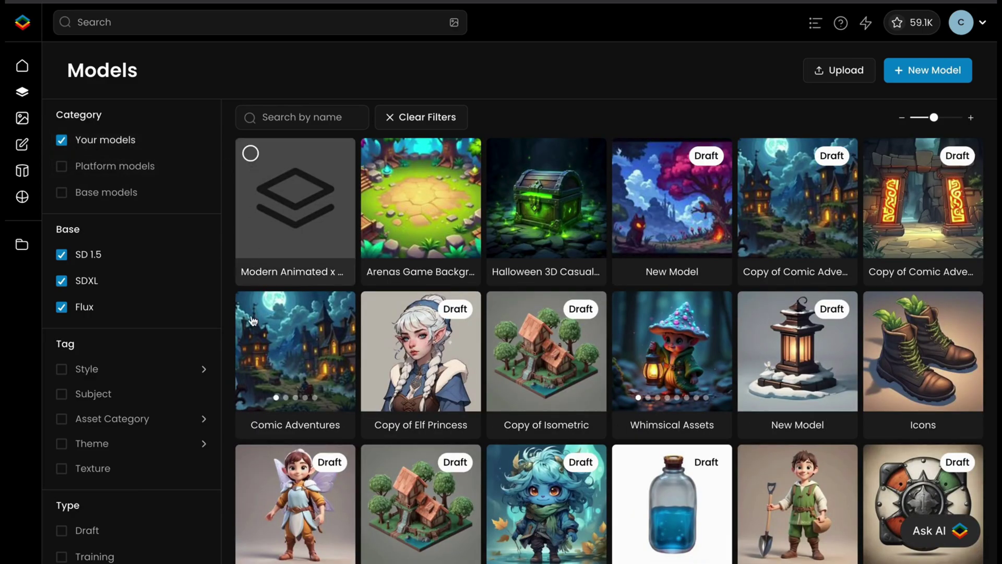
{"action": "left_click", "coordinate": [255, 334]}
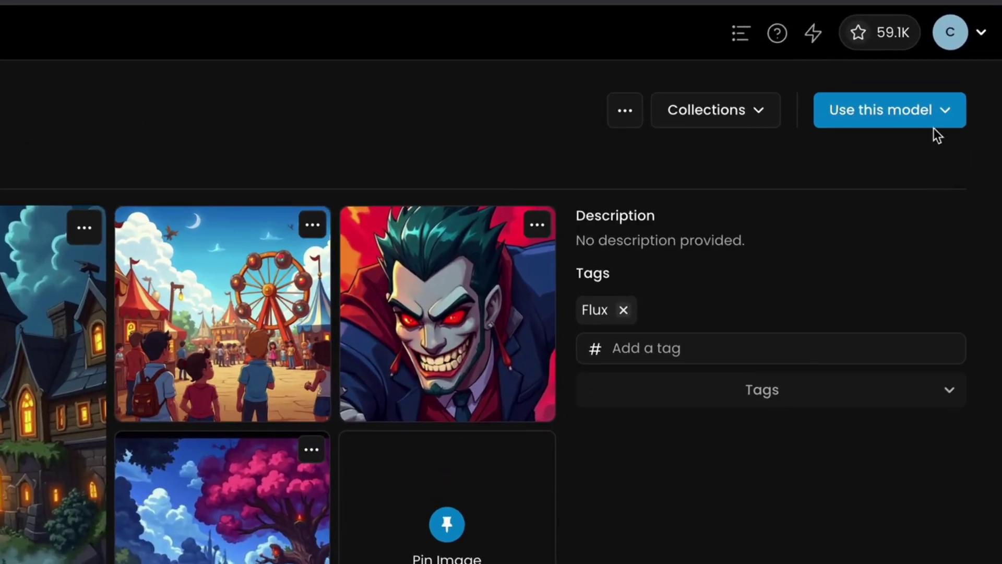
{"action": "left_click", "coordinate": [935, 127]}
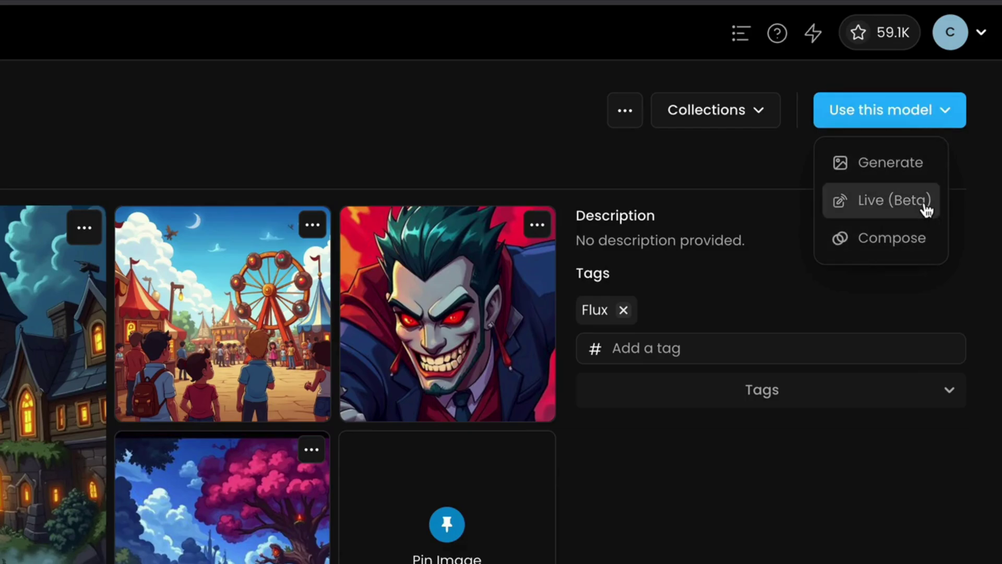
{"action": "left_click", "coordinate": [792, 182]}
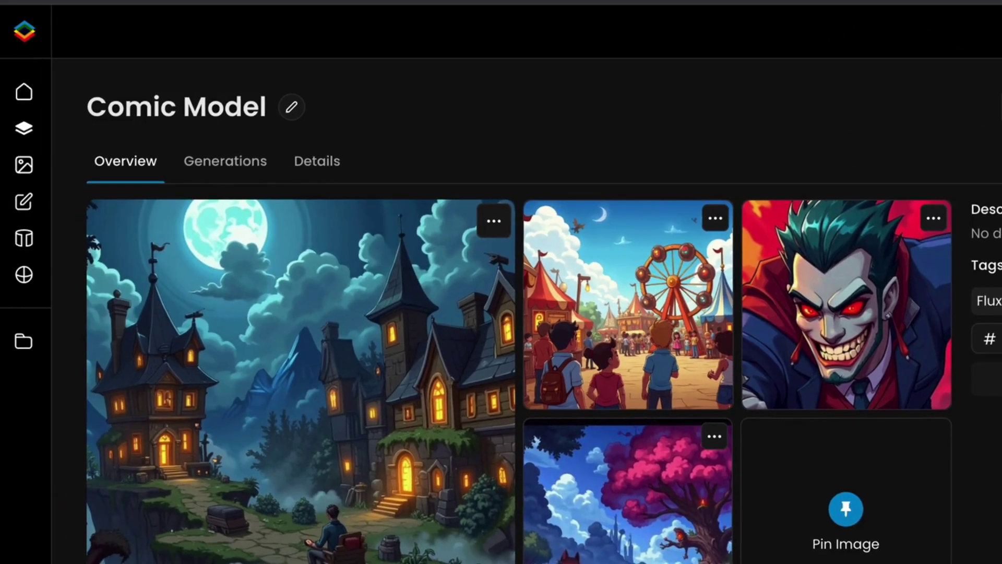
- Rename the model as Comic Adventures
{"action": "left_click", "coordinate": [292, 108]}
{"action": "key", "text": "BackSpace"}
{"action": "key", "text": "BackSpace"}
{"action": "key", "text": "BackSpace"}
{"action": "key", "text": "BackSpace"}
{"action": "key", "text": "BackSpace"}
{"action": "key", "text": "BackSpace"}
{"action": "type", "text": "A"}
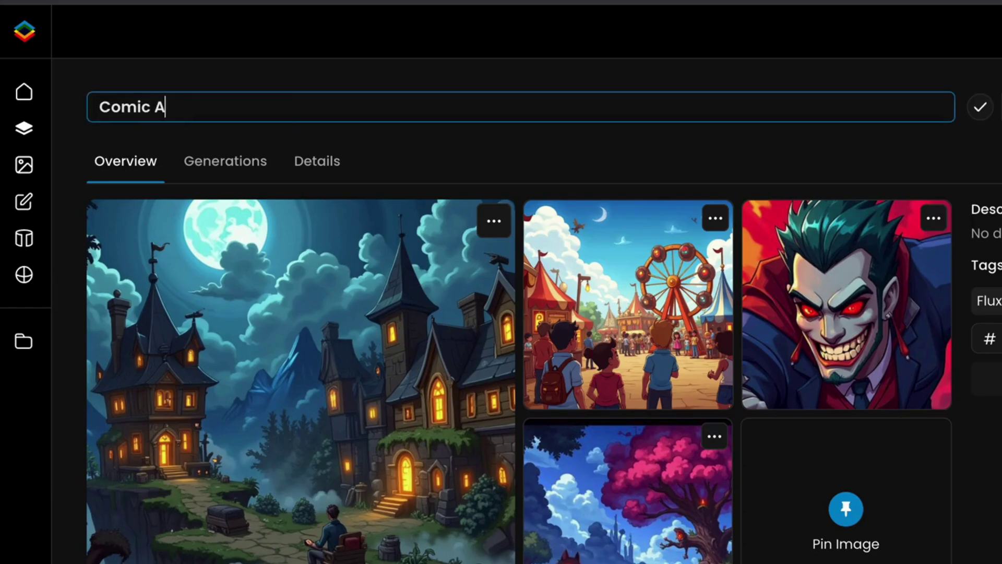
{"action": "type", "text": "dventures"}
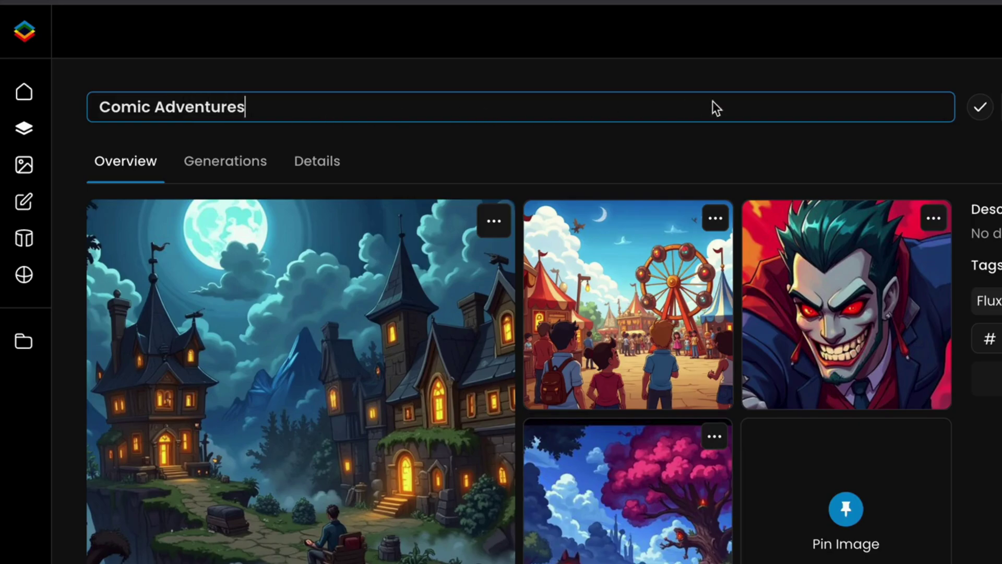
{"action": "left_click", "coordinate": [972, 107]}
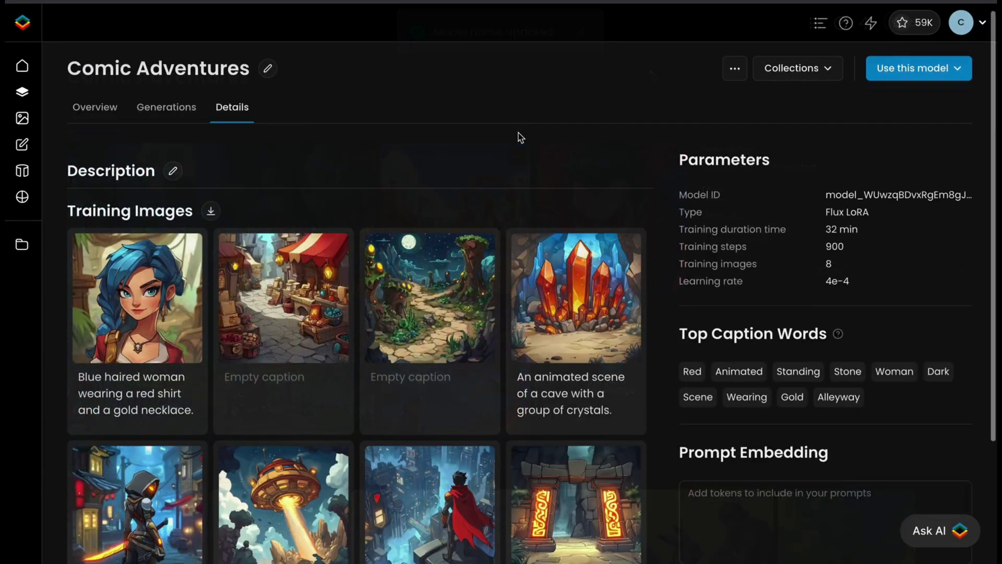
- Add the tags Theme and Comic Style to the model in its details
{"action": "scroll", "coordinate": [518, 134], "scroll_direction": "down", "scroll_amount": 3}
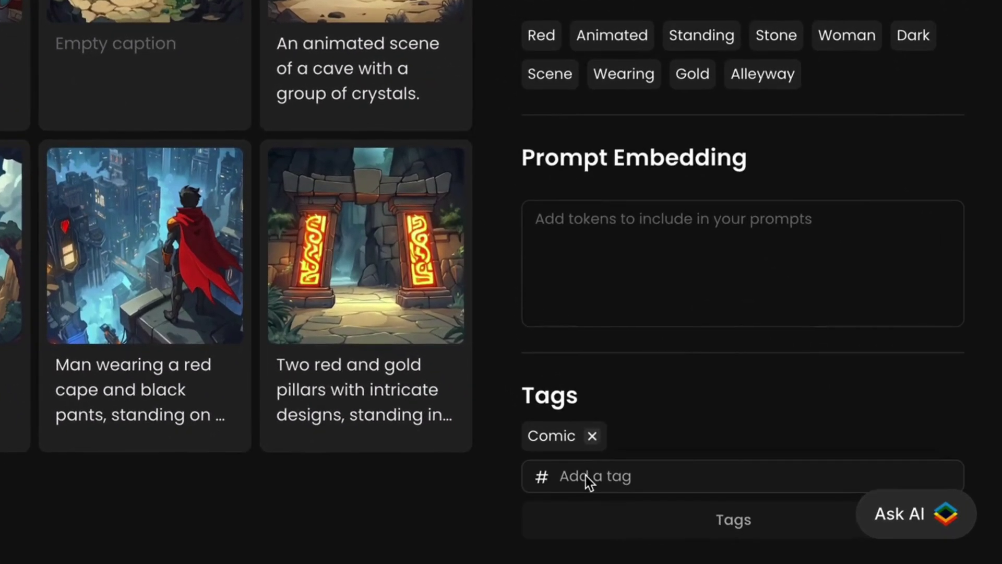
{"action": "left_click", "coordinate": [693, 499]}
{"action": "type", "text": "Theme"}
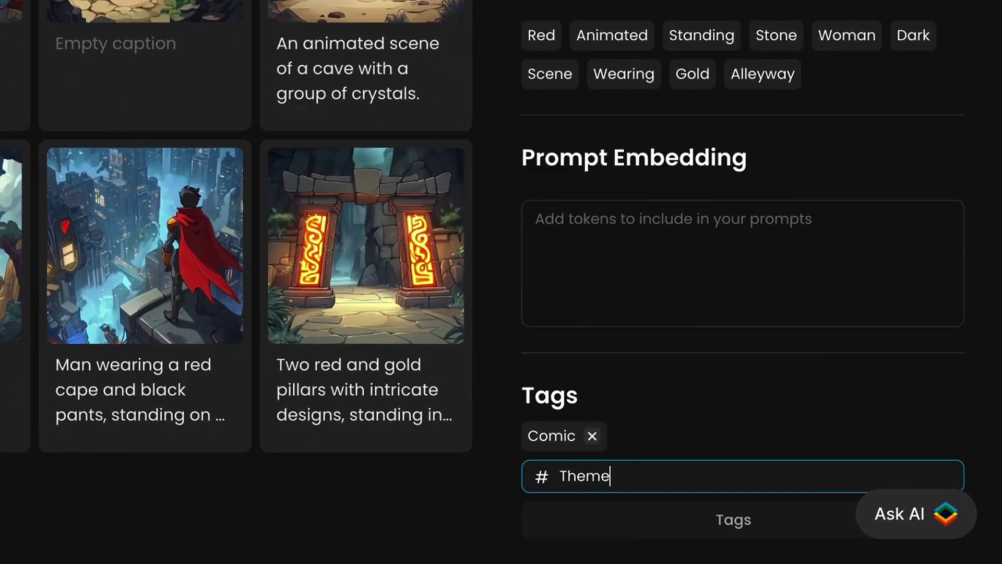
{"action": "key", "text": "Return"}
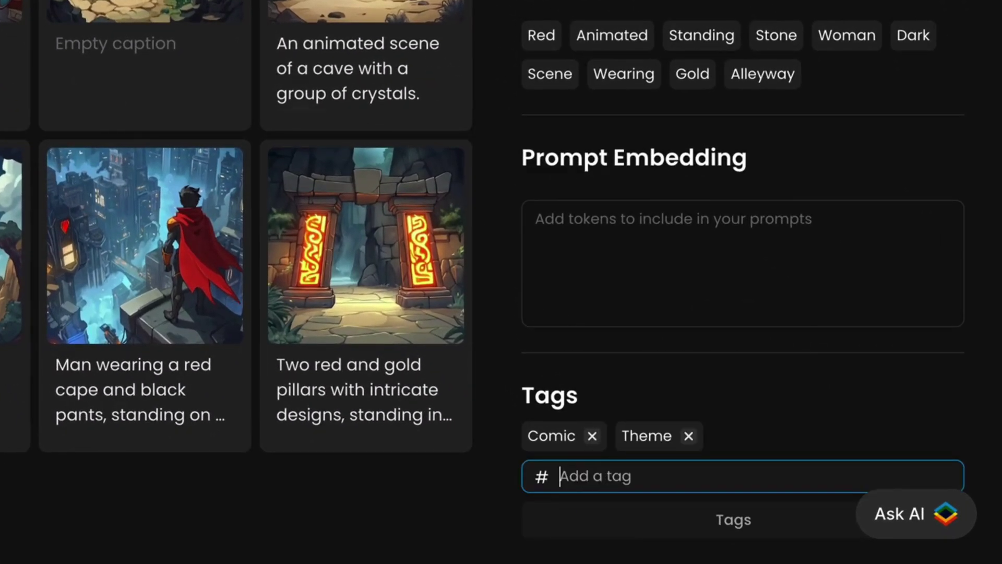
{"action": "type", "text": "Comic_"}
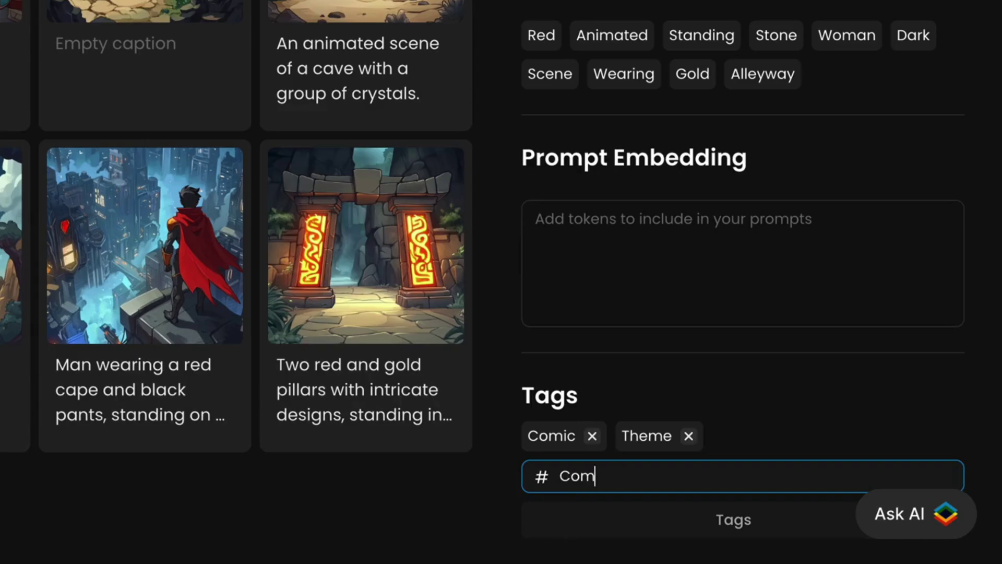
{"action": "type", "text": "Style"}
{"action": "key", "text": "Return"}
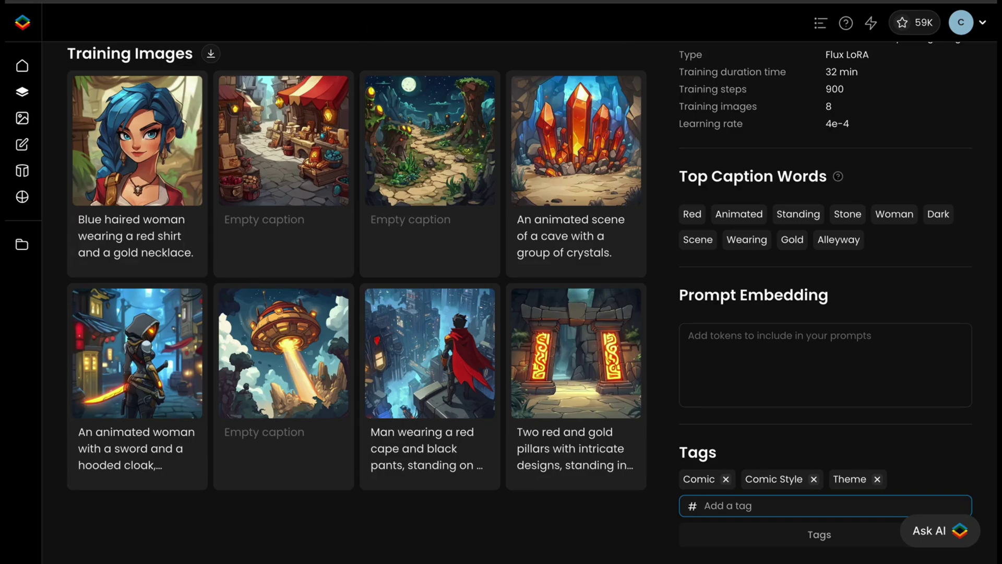
{"action": "scroll", "coordinate": [522, 303], "scroll_direction": "up", "scroll_amount": 3}
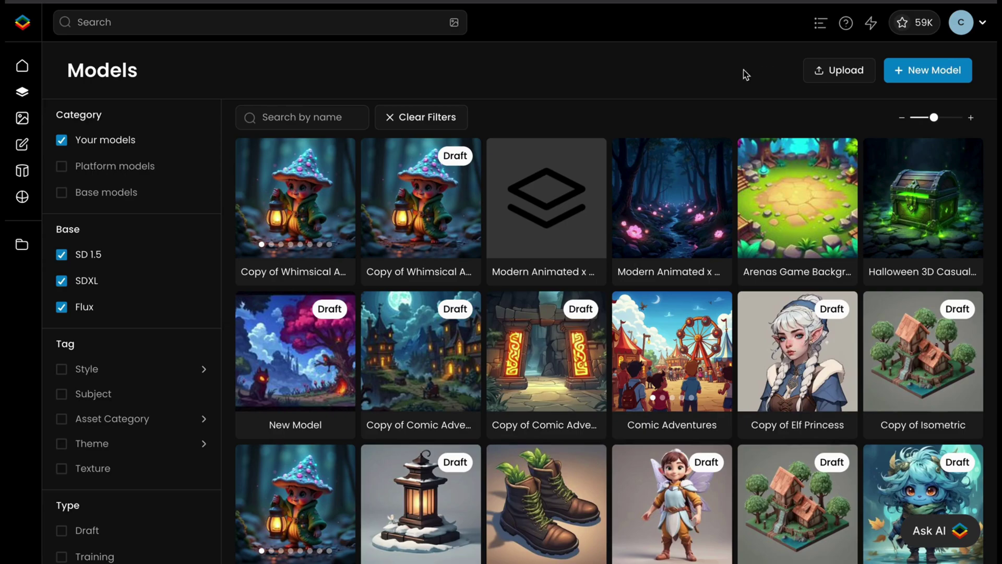
- Add the tag Adventure Theme to Comic Adventures and its two draft copies together in the models gallery
{"action": "left_click", "coordinate": [377, 307]}
{"action": "left_click", "coordinate": [627, 307]}
{"action": "left_click", "coordinate": [501, 307]}
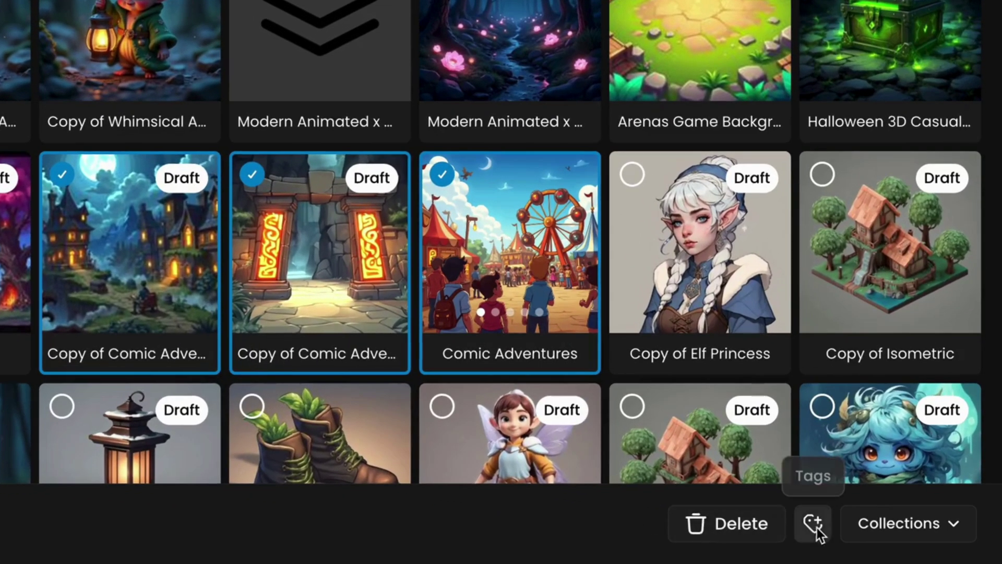
{"action": "left_click", "coordinate": [872, 537]}
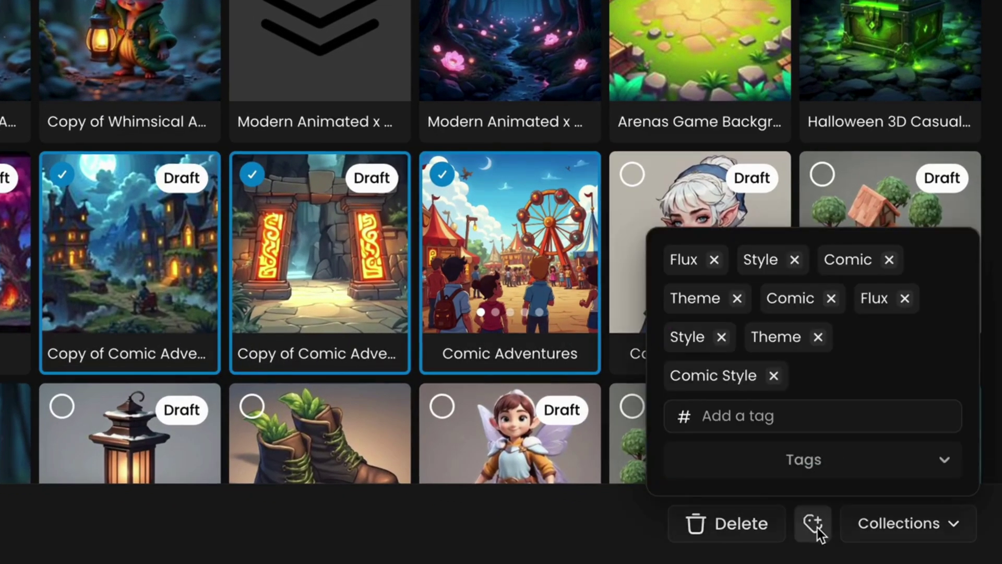
{"action": "left_click", "coordinate": [810, 416]}
{"action": "type", "text": "Adventure"}
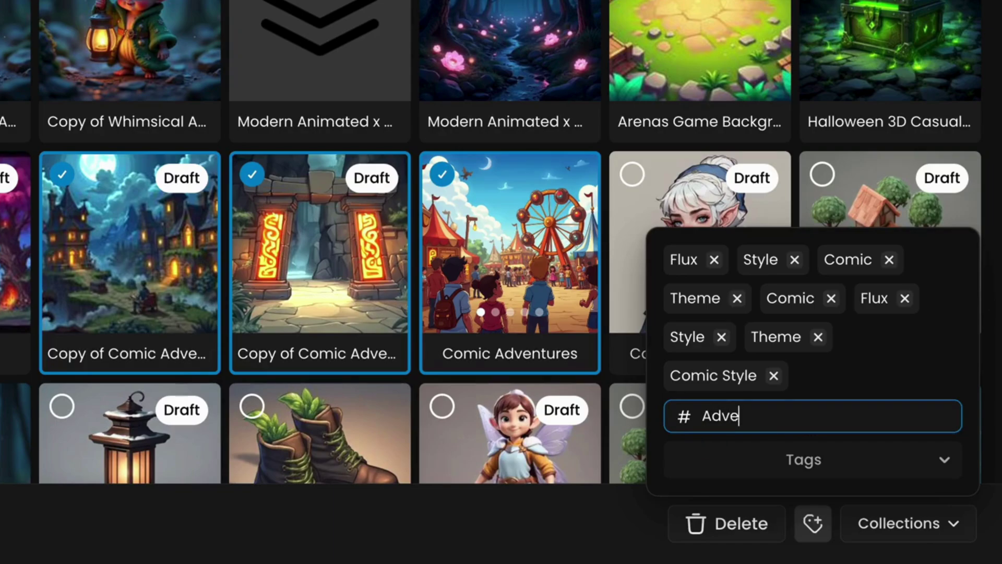
{"action": "type", "text": "_Theme"}
{"action": "key", "text": "Return"}
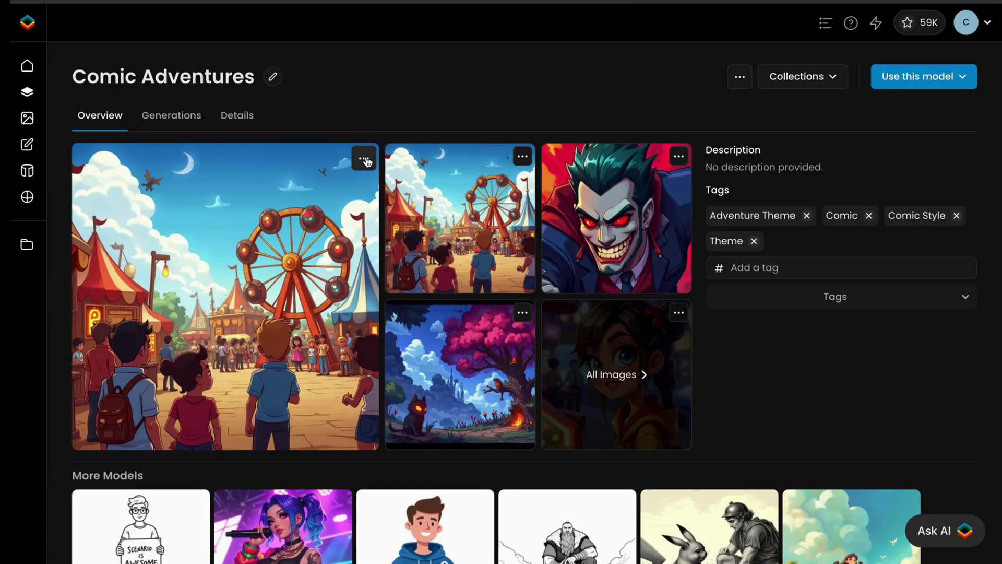
- Replace the Comic Adventures main thumbnail with the generated image of the moonlit tree with a glowing doorway
{"action": "left_click", "coordinate": [364, 158]}
{"action": "left_click", "coordinate": [396, 194]}
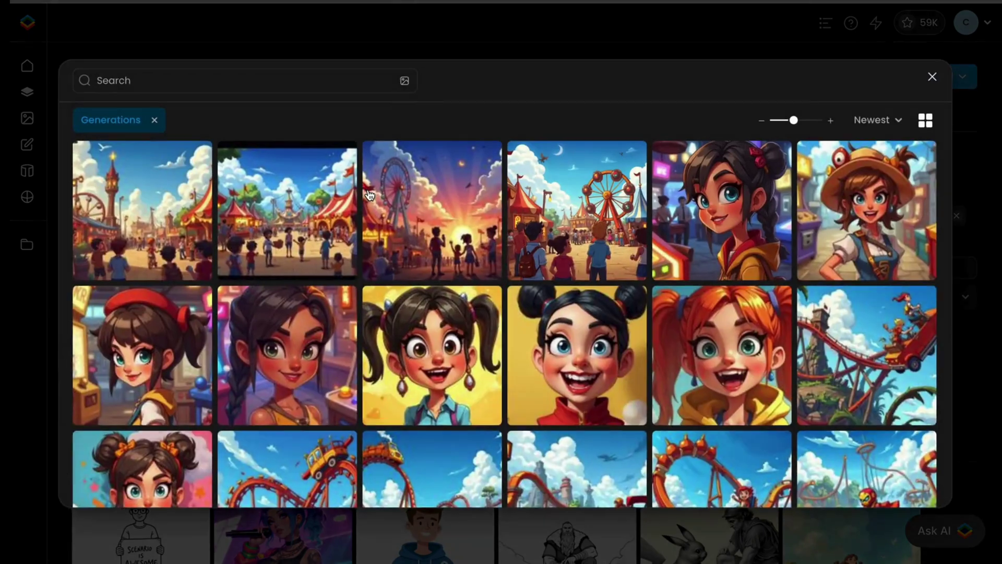
{"action": "scroll", "coordinate": [361, 264], "scroll_direction": "down", "scroll_amount": 10}
{"action": "scroll", "coordinate": [188, 269], "scroll_direction": "up", "scroll_amount": 2}
{"action": "left_click", "coordinate": [188, 269]}
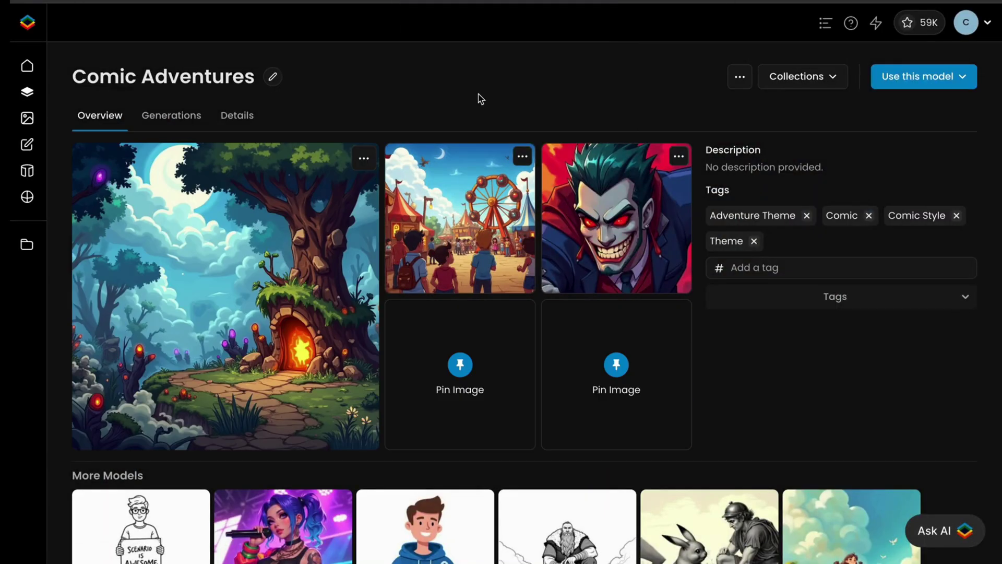
- Pin the dark-haired arcade girl image and the pink tree with black cat image from the model's generations
{"action": "left_click", "coordinate": [191, 125]}
{"action": "scroll", "coordinate": [472, 116], "scroll_direction": "down", "scroll_amount": 3}
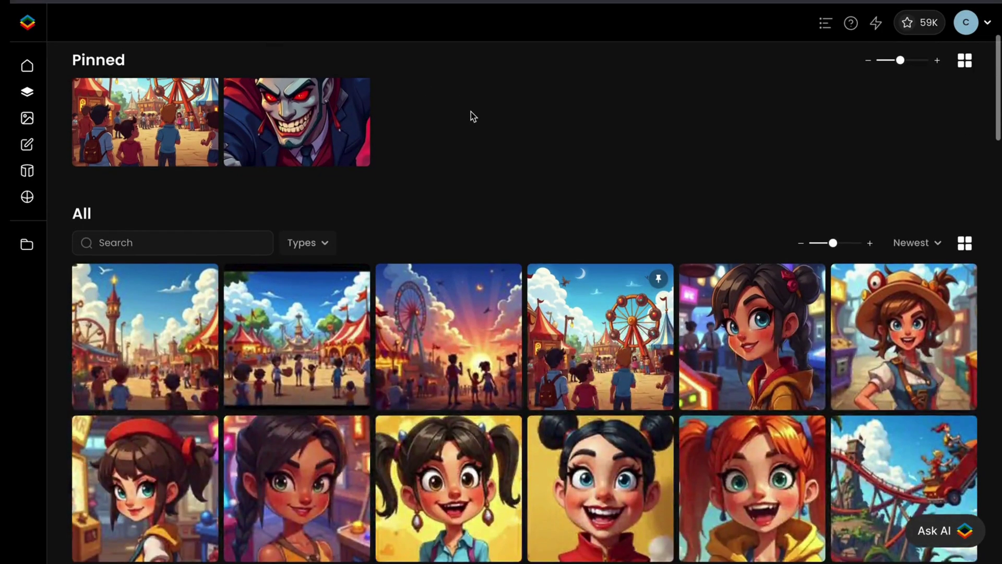
{"action": "left_click", "coordinate": [810, 278]}
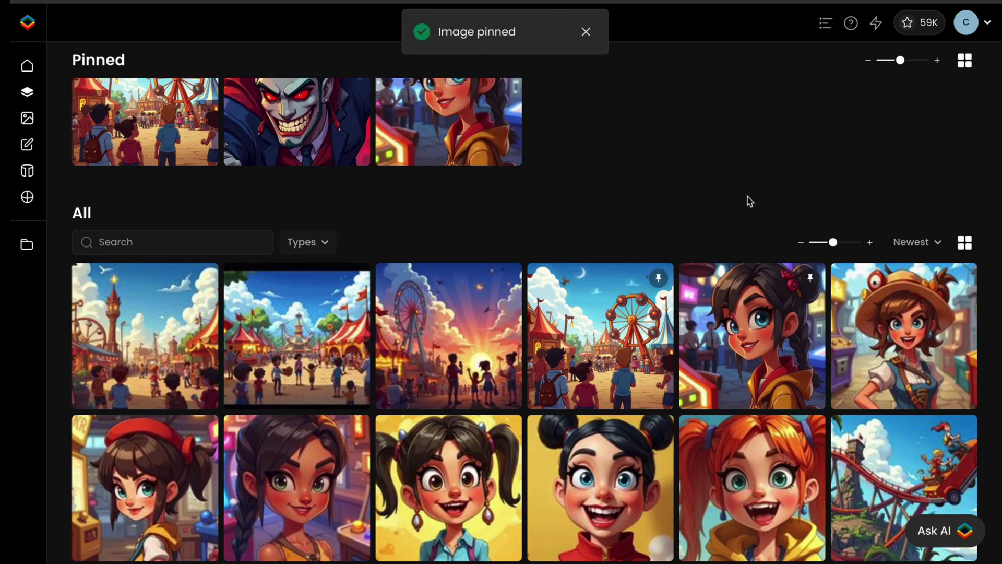
{"action": "scroll", "coordinate": [747, 196], "scroll_direction": "down", "scroll_amount": 10}
{"action": "left_click", "coordinate": [660, 329]}
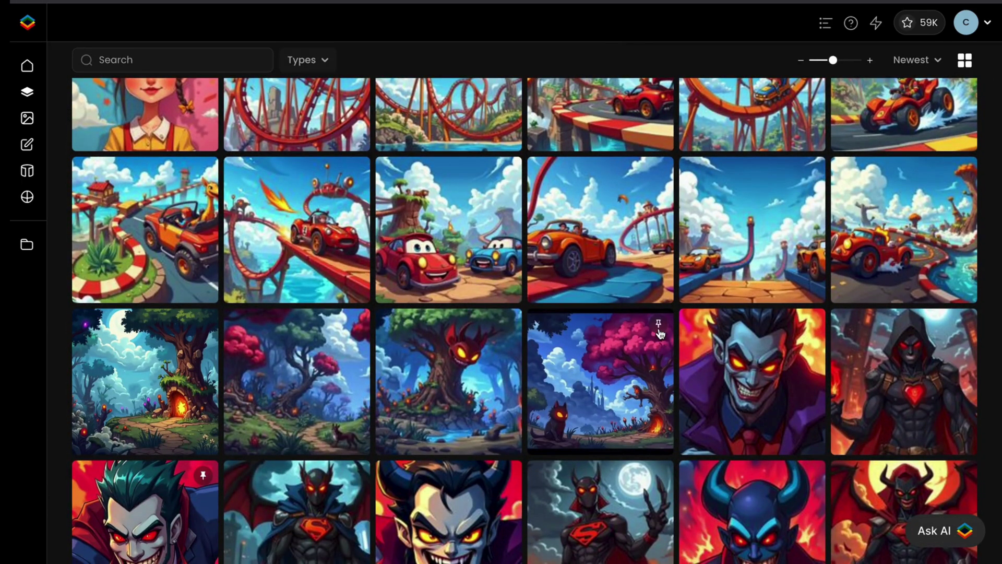
{"action": "scroll", "coordinate": [659, 333], "scroll_direction": "up", "scroll_amount": 15}
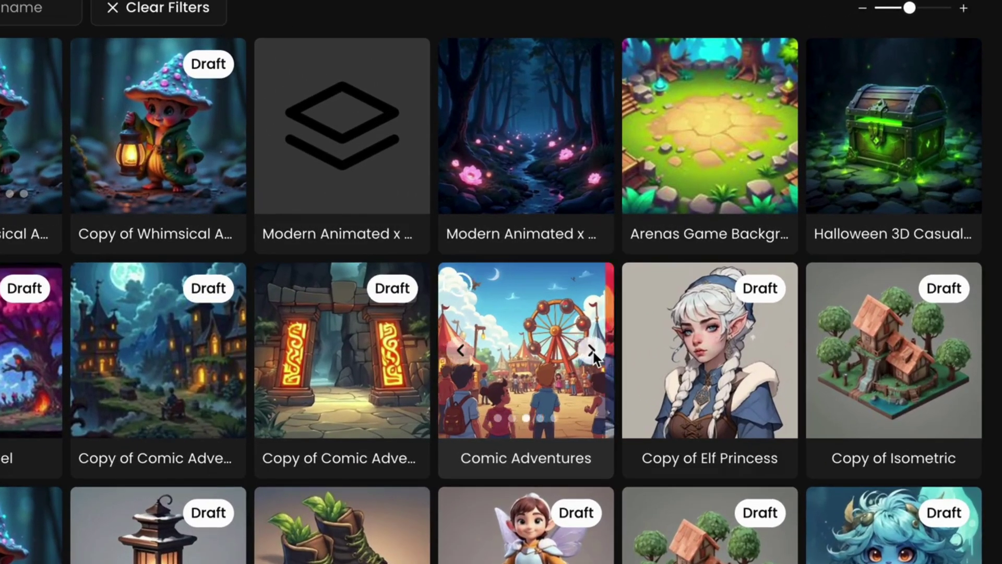
- Browse the preview images on the Comic Adventures card in the models gallery
{"action": "left_click", "coordinate": [717, 305]}
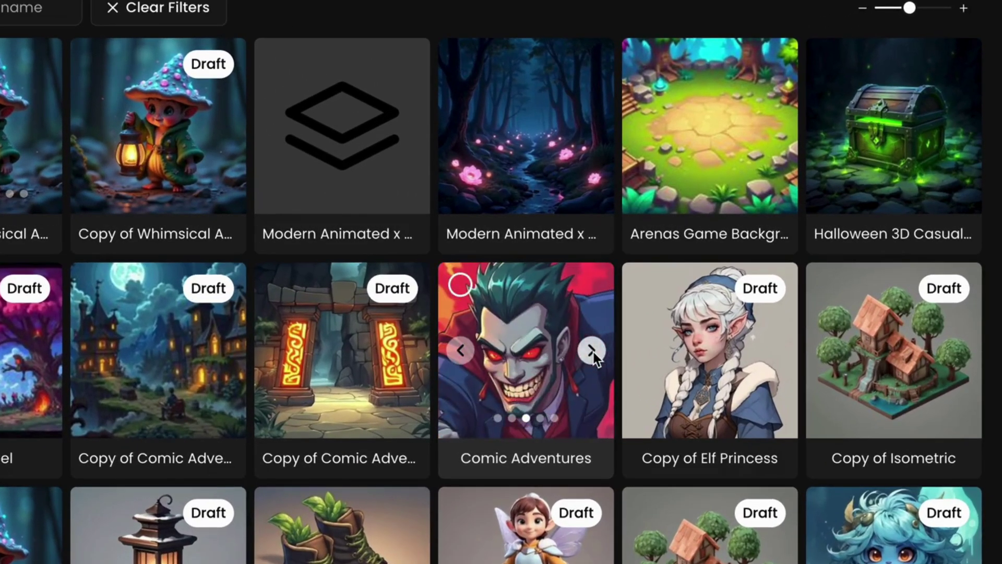
{"action": "left_click", "coordinate": [593, 351]}
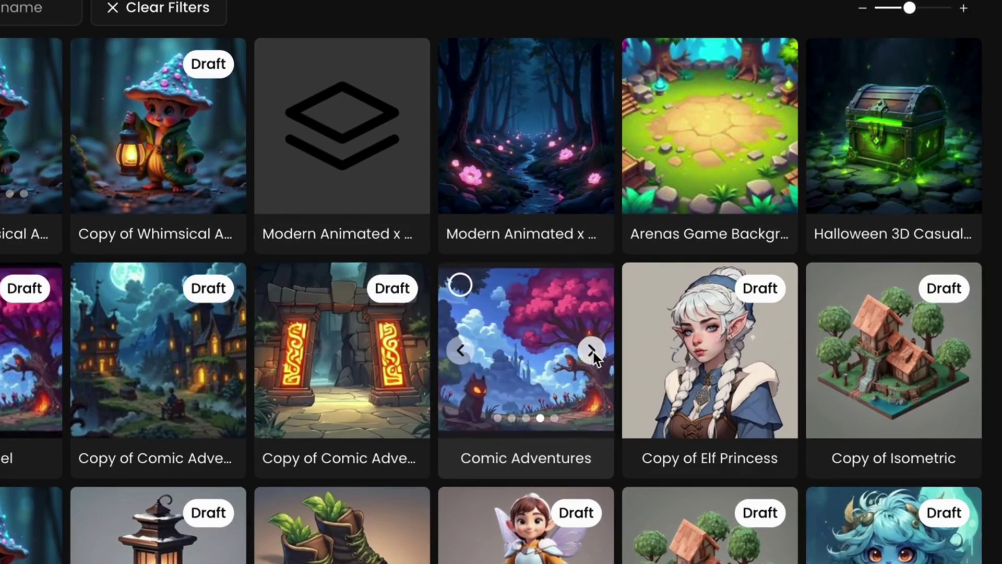
{"action": "left_click", "coordinate": [593, 352]}
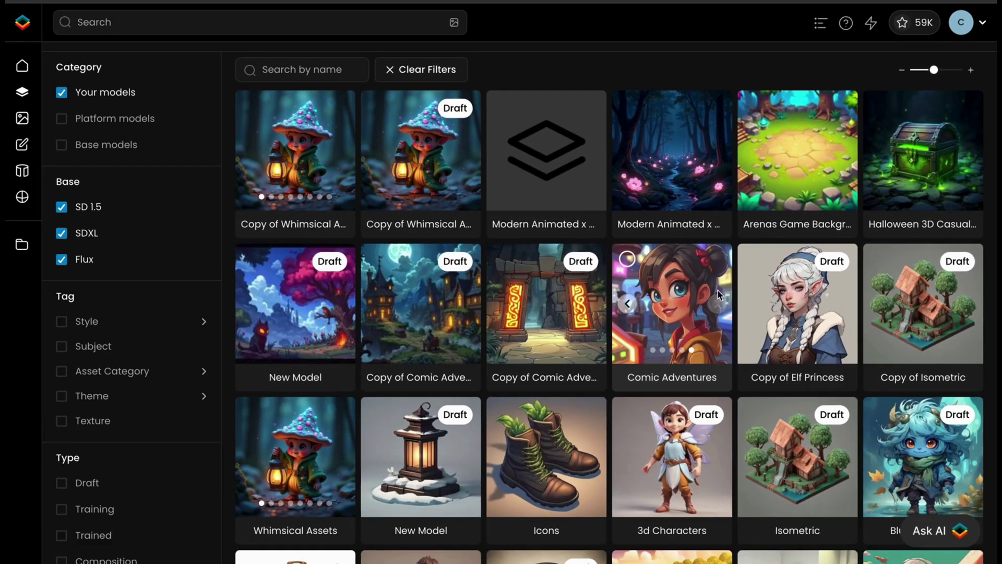
{"action": "left_click", "coordinate": [718, 303]}
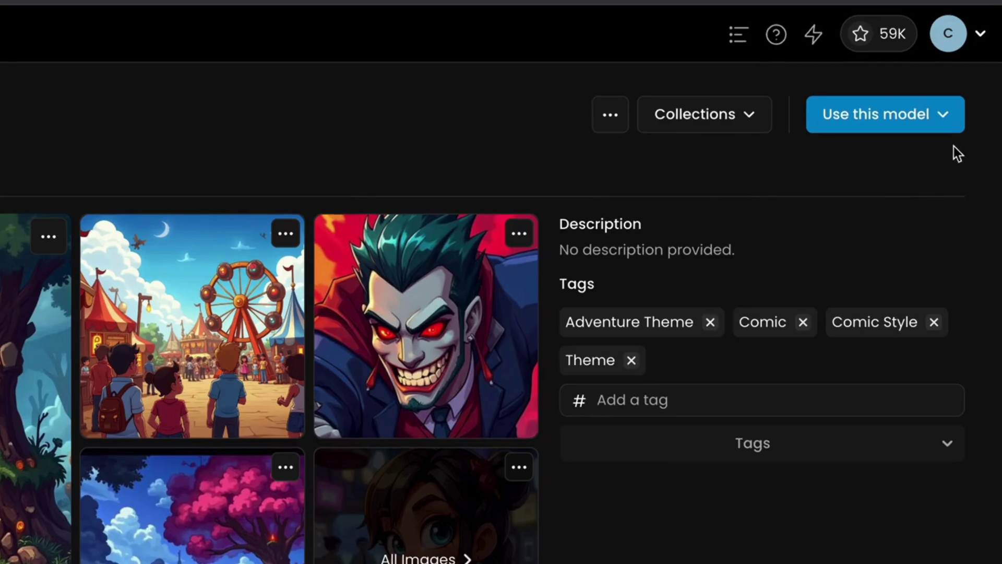
- Open image generation with the Comic Adventures model and review the Prompt Spark suggestions without choosing one
{"action": "left_click", "coordinate": [951, 116]}
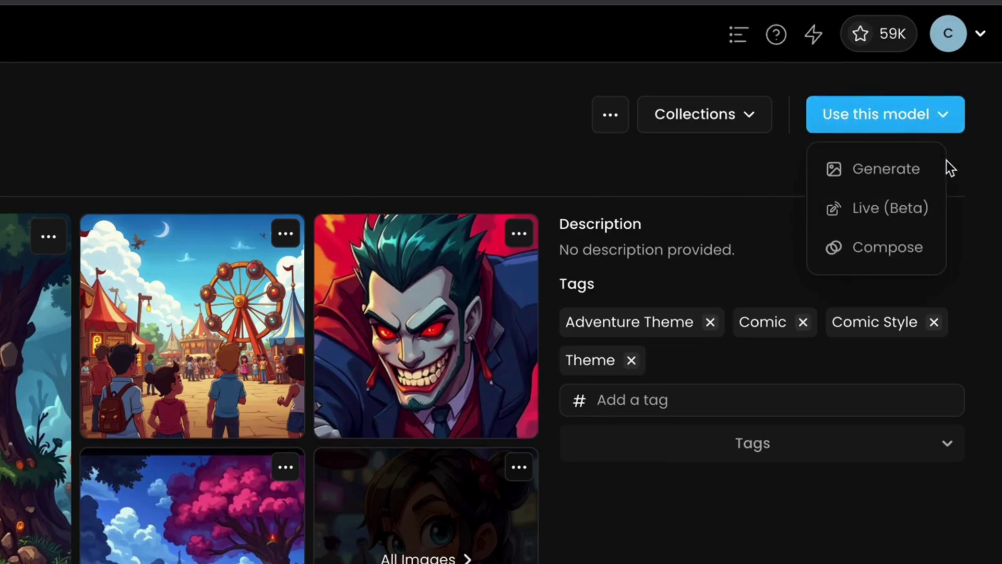
{"action": "left_click", "coordinate": [933, 172]}
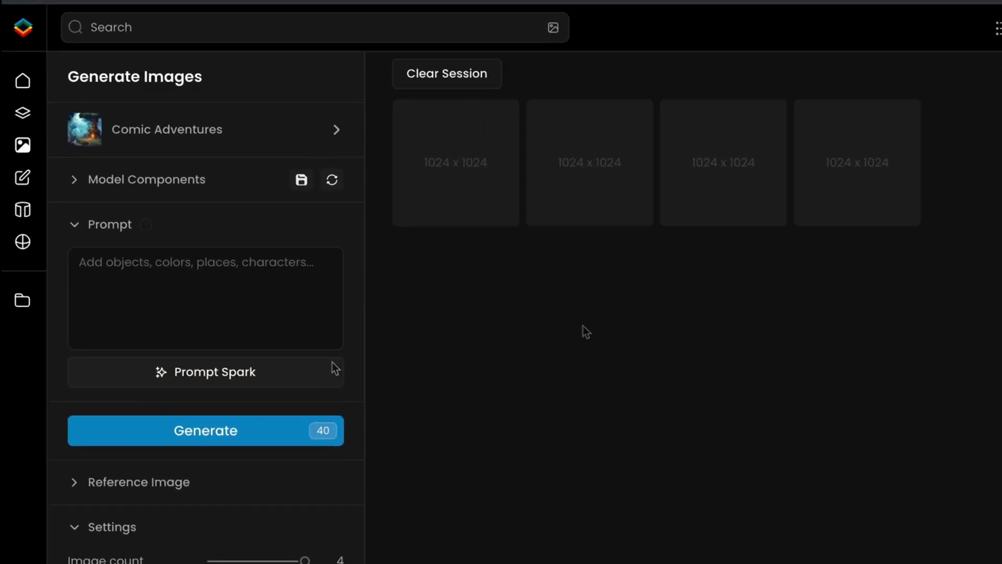
{"action": "left_click", "coordinate": [316, 371]}
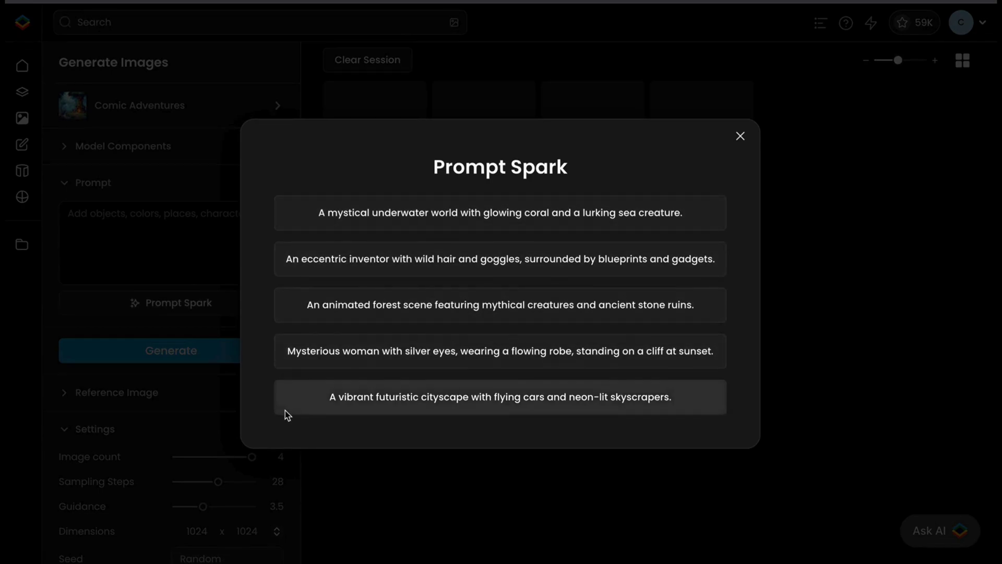
{"action": "left_click", "coordinate": [734, 136]}
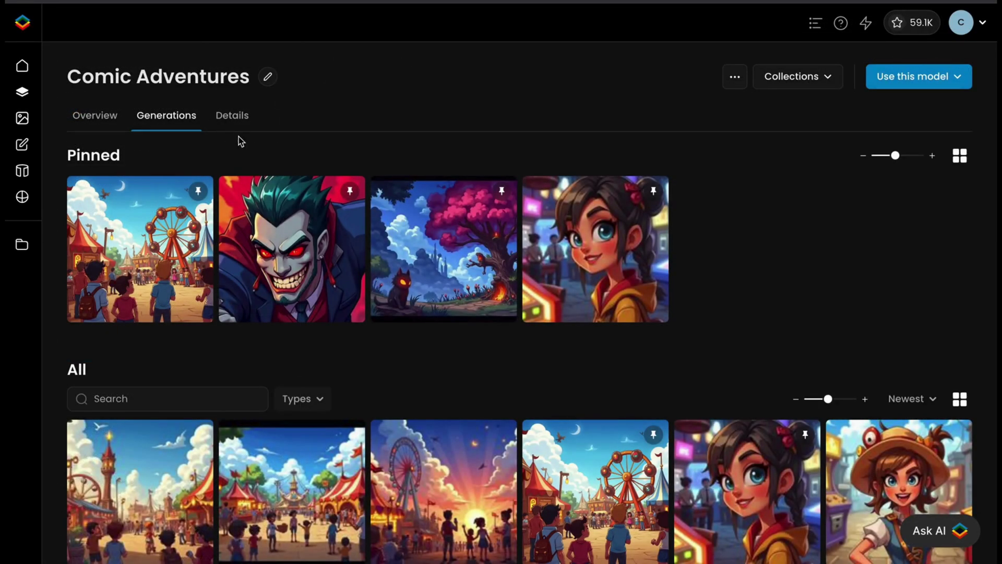
- Show the training images and parameters in the Comic Adventures model's details
{"action": "left_click", "coordinate": [237, 123]}
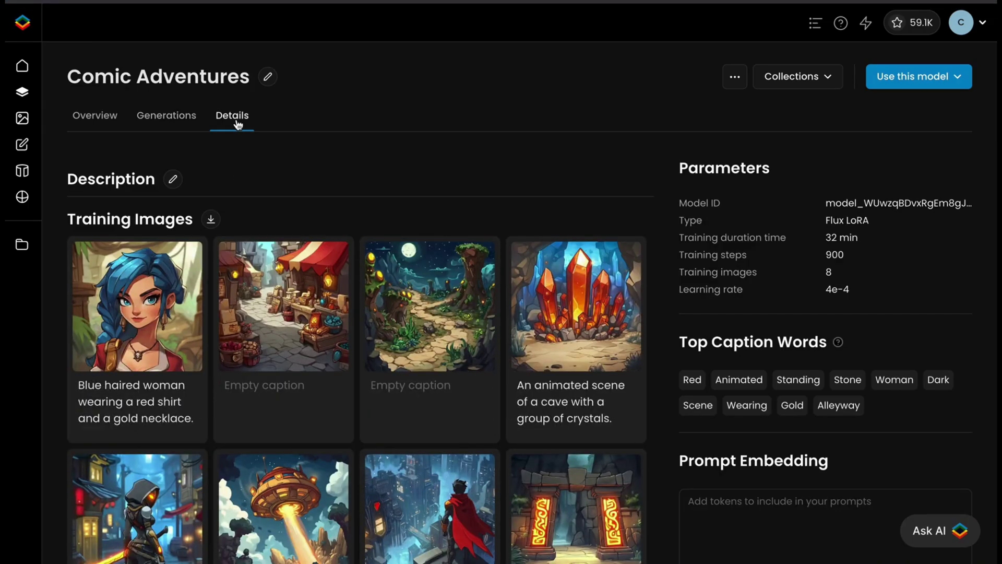
- Add and save a model description about generating vibrant comic adventure visuals for graphic novels, storyboards, or animated concepts
{"action": "left_click", "coordinate": [173, 179]}
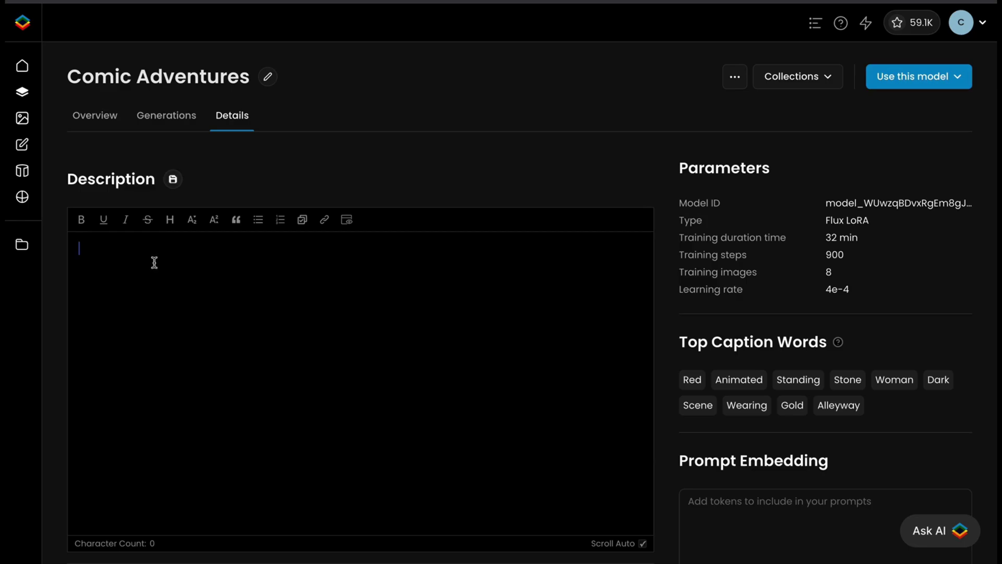
{"action": "type", "text": "This model is trained to generate vibrant comic adventure visuals, bringing characters, action-packed scenes, and captivating storylines to life with bold colors and dramatic effects. Perfect for creating graphic novels, storyboards, or animated concepts effortlessly."}
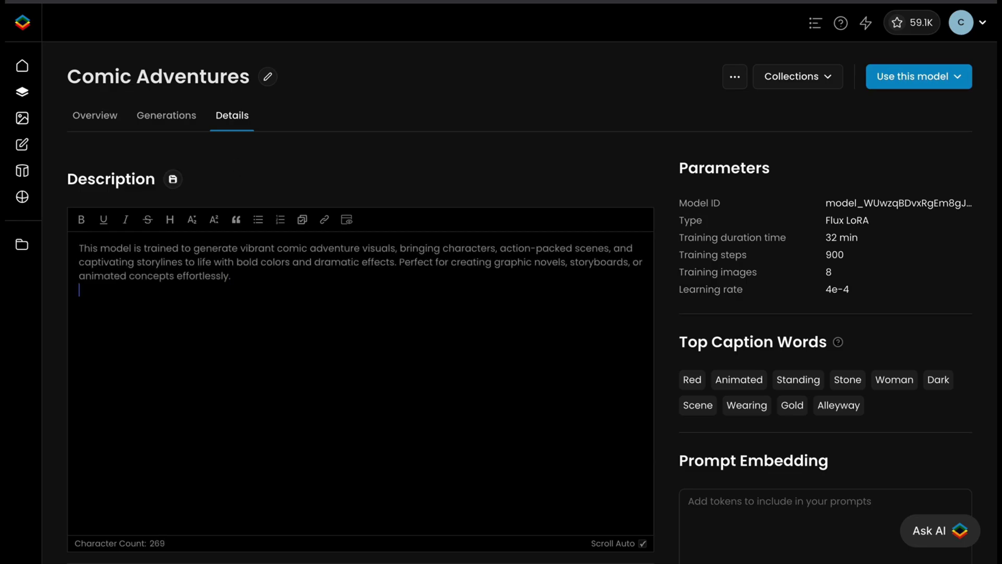
{"action": "left_click", "coordinate": [180, 184]}
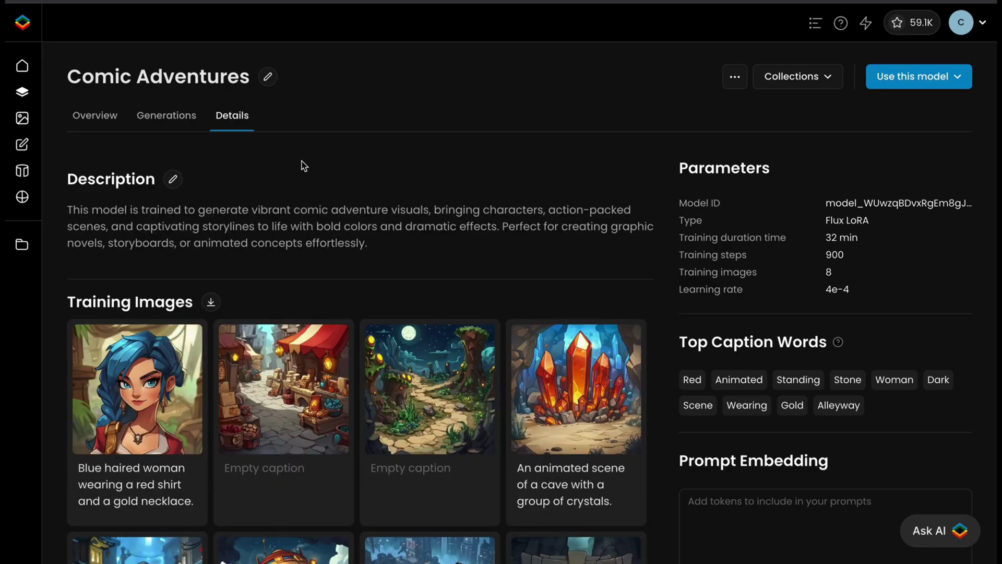
- Set the model's prompt embedding to "Comic Style, Colorful, Vibrant"
{"action": "scroll", "coordinate": [490, 97], "scroll_direction": "down", "scroll_amount": 2}
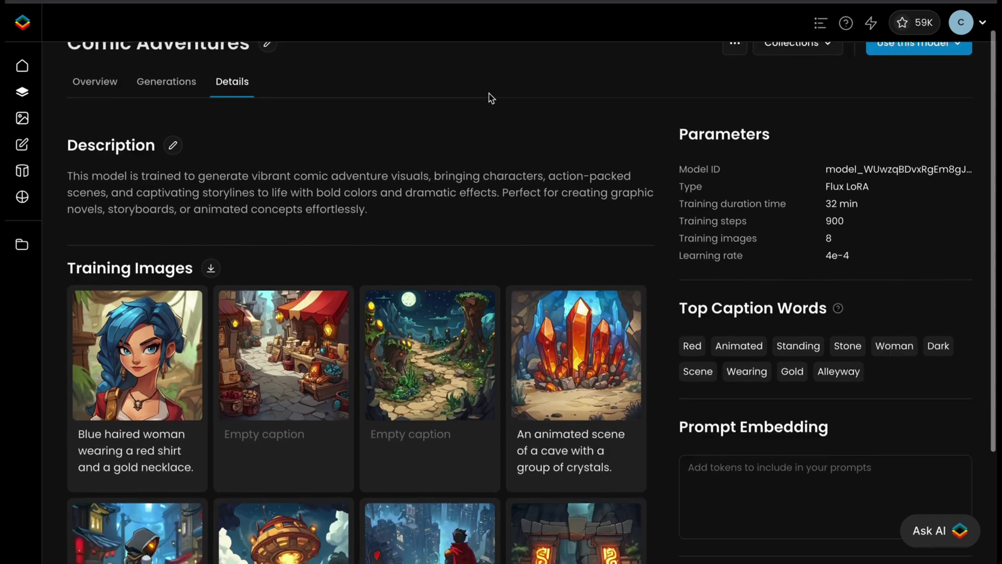
{"action": "left_click", "coordinate": [716, 419]}
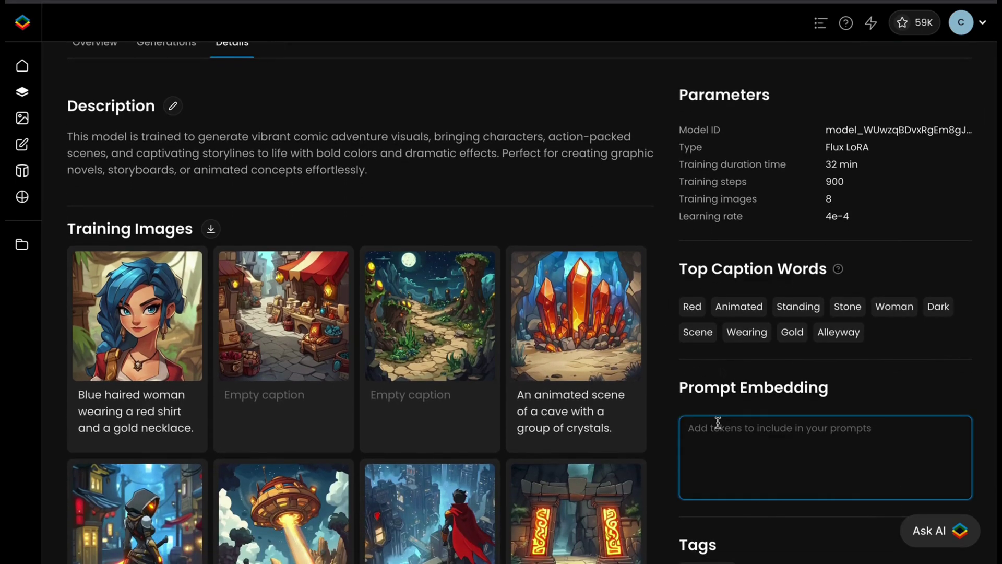
{"action": "type", "text": "Comic Style, Colorful, Vibrant"}
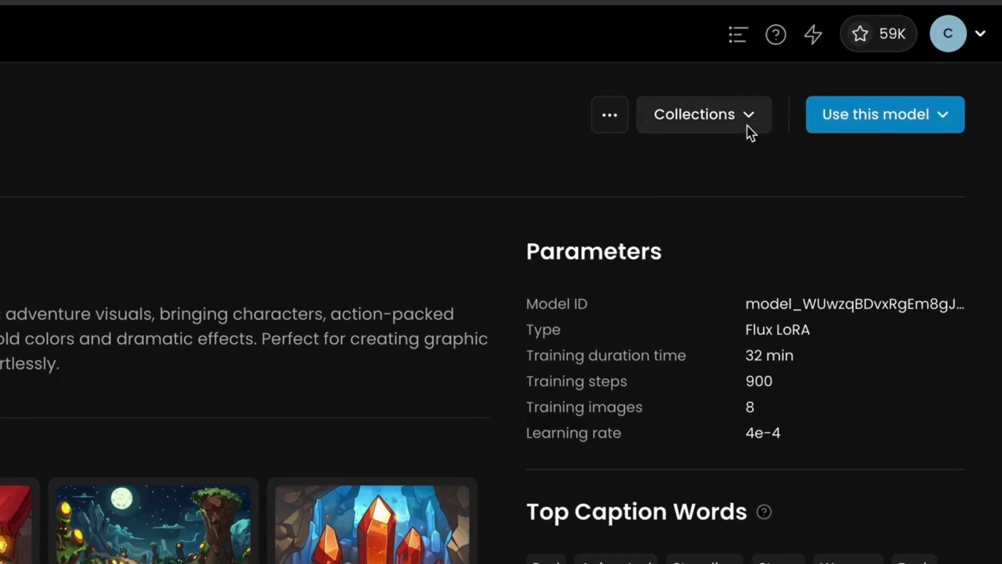
- Add the Comic Adventures model to the Comic collection
{"action": "left_click", "coordinate": [750, 130]}
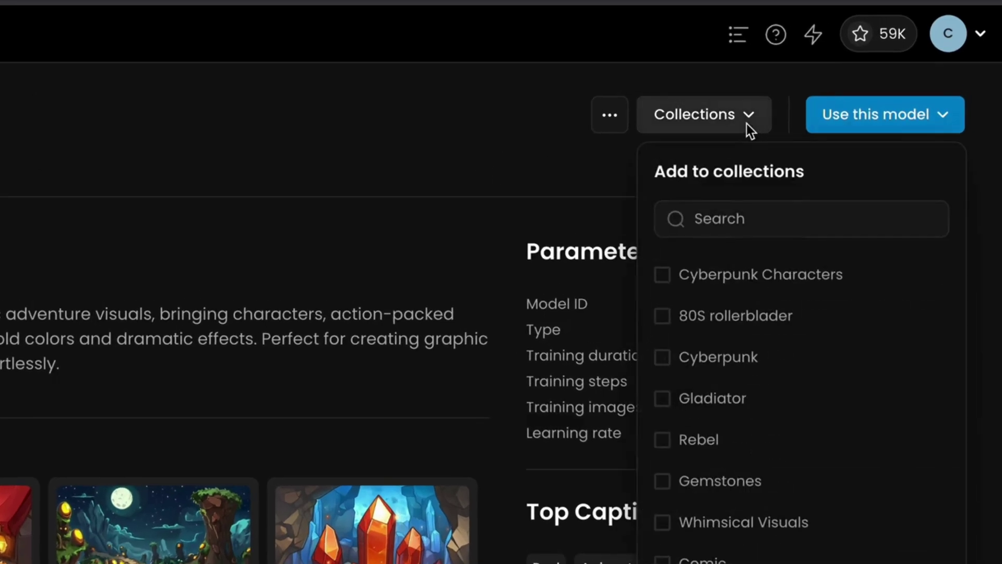
{"action": "scroll", "coordinate": [745, 342], "scroll_direction": "down", "scroll_amount": 2}
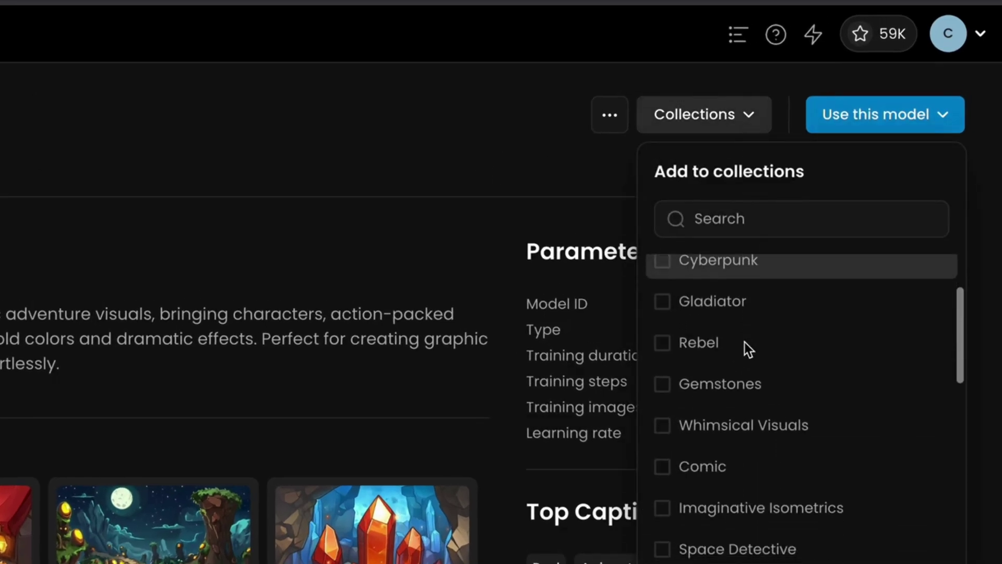
{"action": "left_click", "coordinate": [734, 465]}
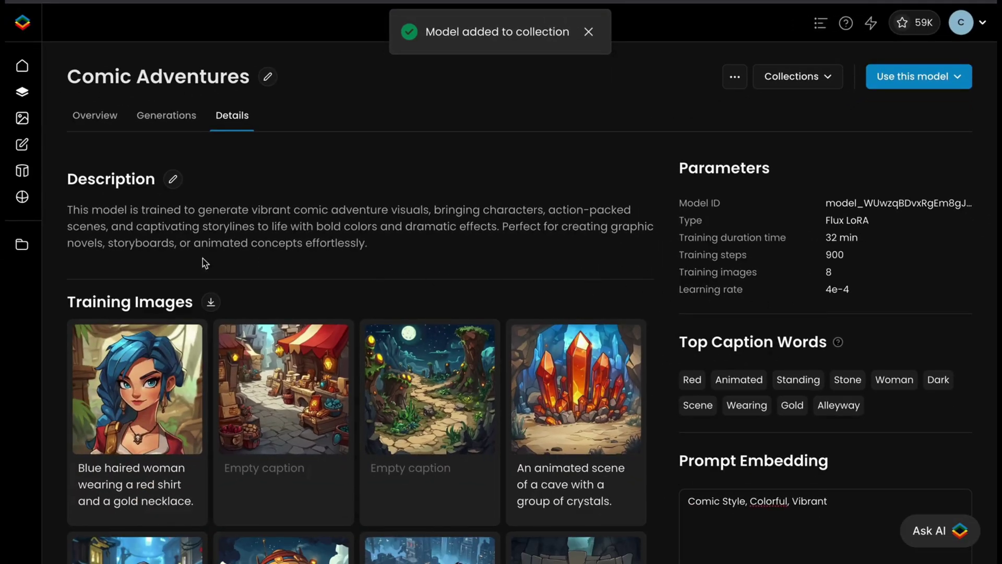
- Open the Comic collection, show its models, and open Comic Adventures from there
{"action": "left_click", "coordinate": [22, 244]}
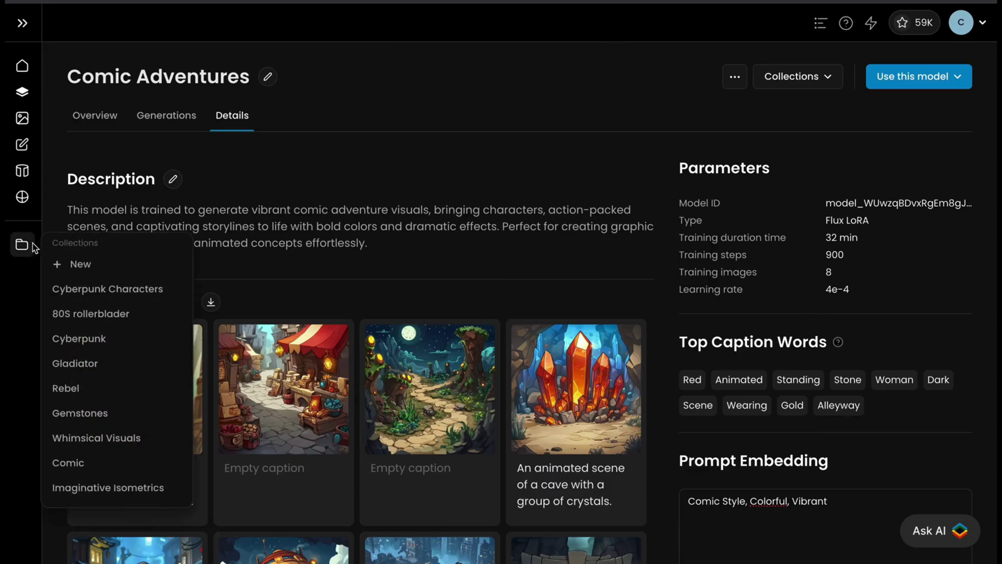
{"action": "left_click", "coordinate": [84, 462]}
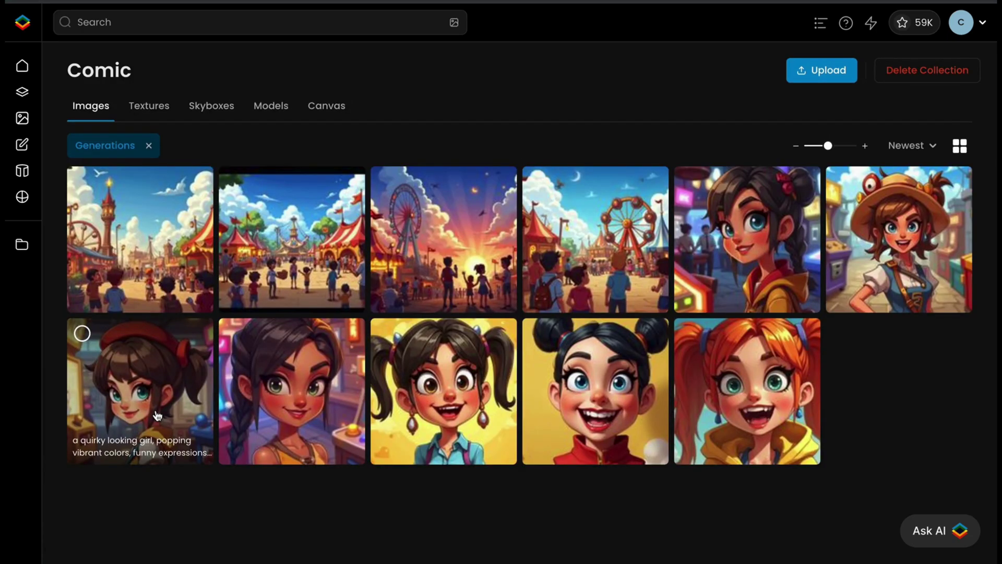
{"action": "left_click", "coordinate": [265, 114]}
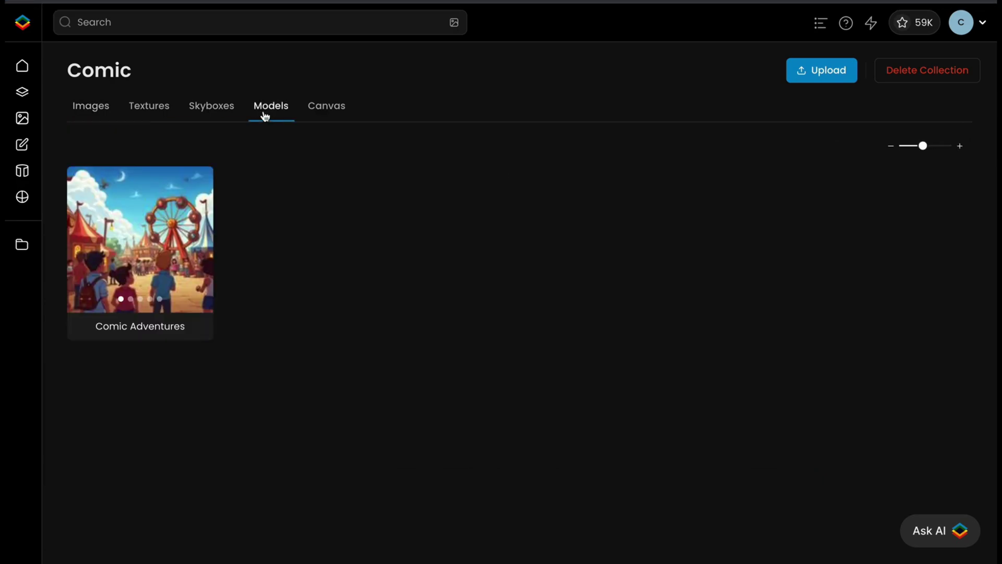
{"action": "left_click", "coordinate": [159, 246]}
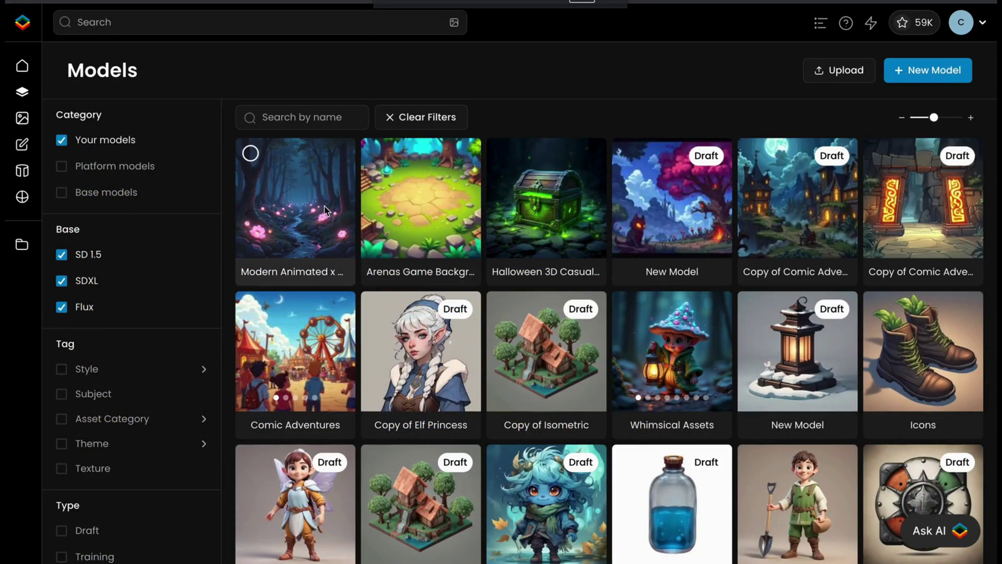
- Open the Modern Animated x Hand Drawn Fantasy model for editing and add Edgy Comic by Deacon as a component
{"action": "left_click", "coordinate": [324, 213]}
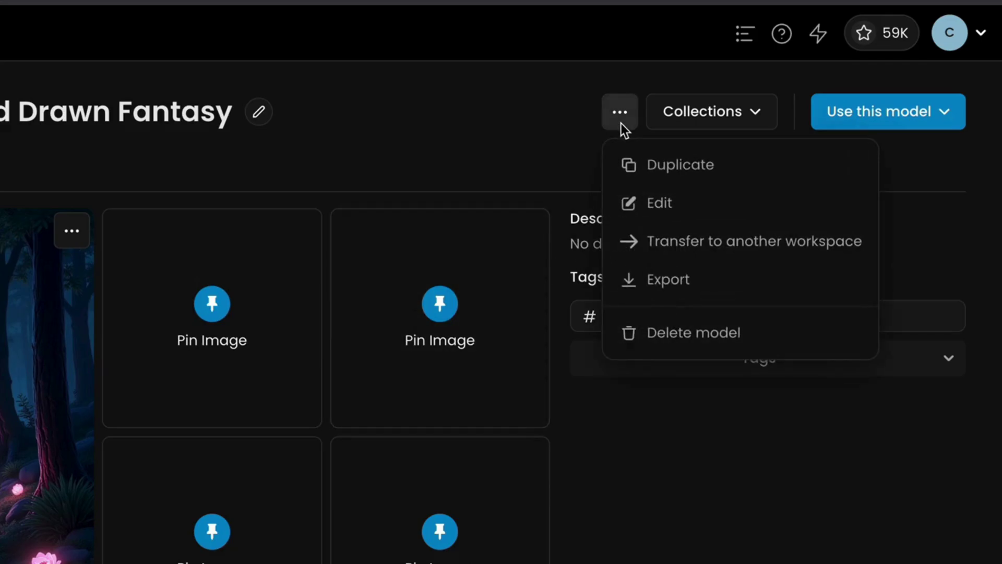
{"action": "left_click", "coordinate": [628, 206]}
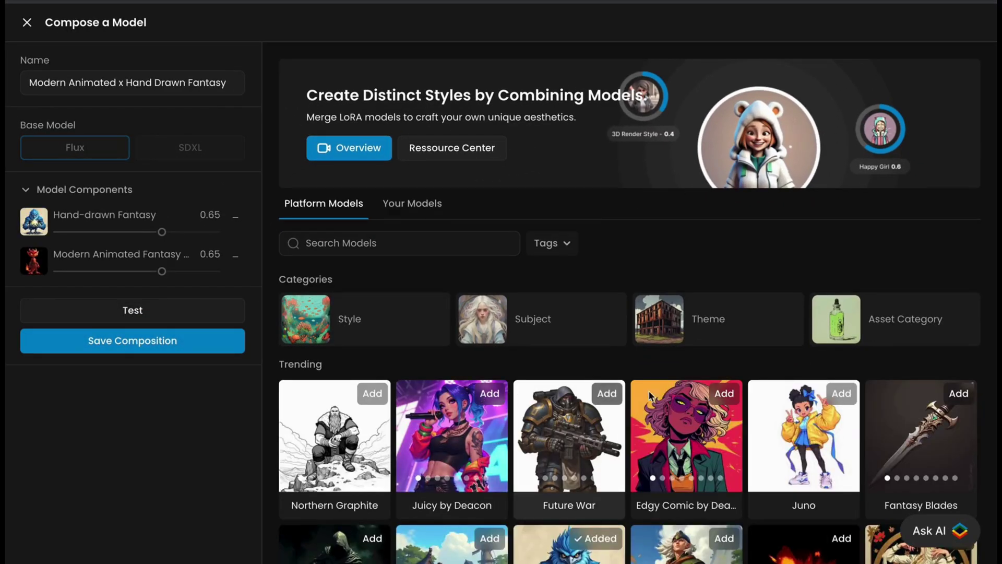
{"action": "left_click", "coordinate": [724, 393]}
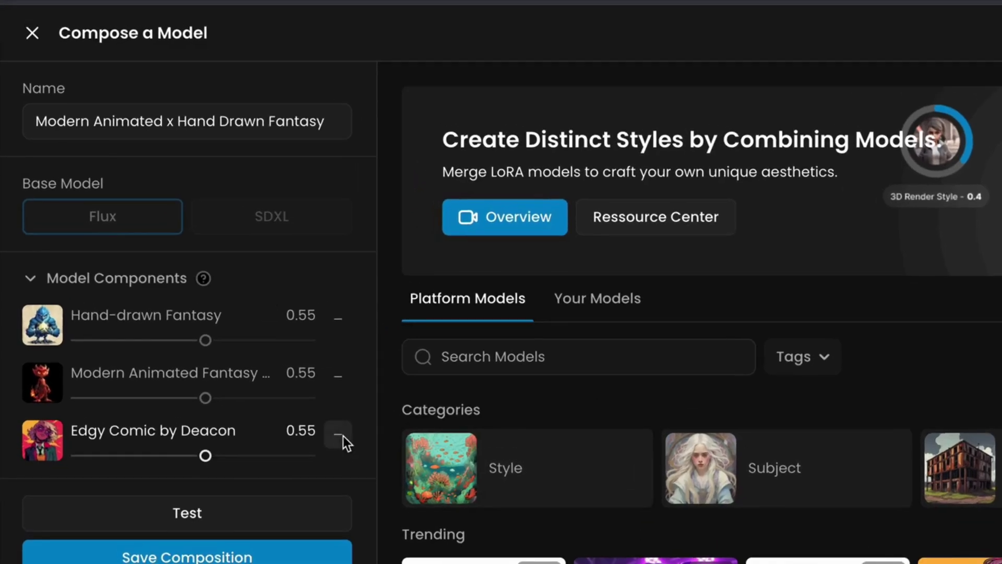
- Remove Edgy Comic by Deacon from the composition, lower the Modern Animated Fantasy component's weight, and raise the Hand-drawn Fantasy weight
{"action": "left_click", "coordinate": [339, 435]}
{"action": "left_click_drag", "start_coordinate": [206, 398], "coordinate": [156, 398]}
{"action": "left_click_drag", "start_coordinate": [209, 343], "coordinate": [247, 349]}
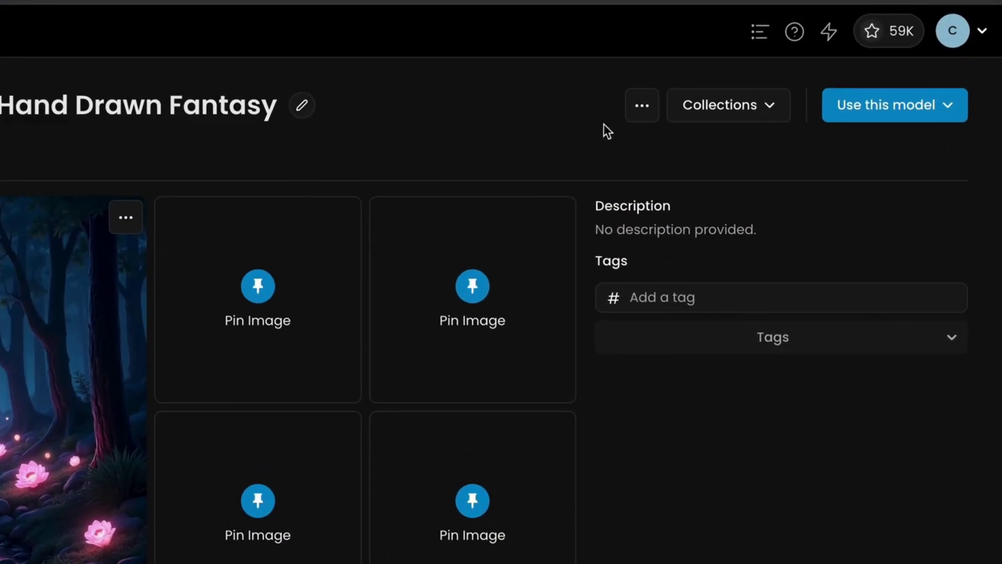
- Transfer the Modern Animated x Hand Drawn Fantasy model to another workspace by entering the recipient's workspace ID
{"action": "left_click", "coordinate": [634, 111]}
{"action": "left_click", "coordinate": [647, 226]}
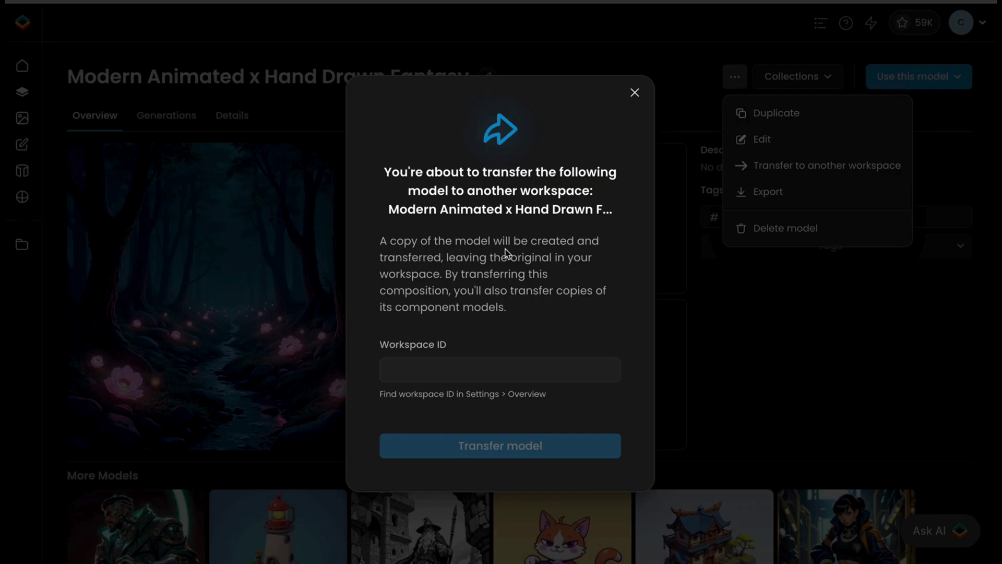
{"action": "left_click", "coordinate": [506, 370]}
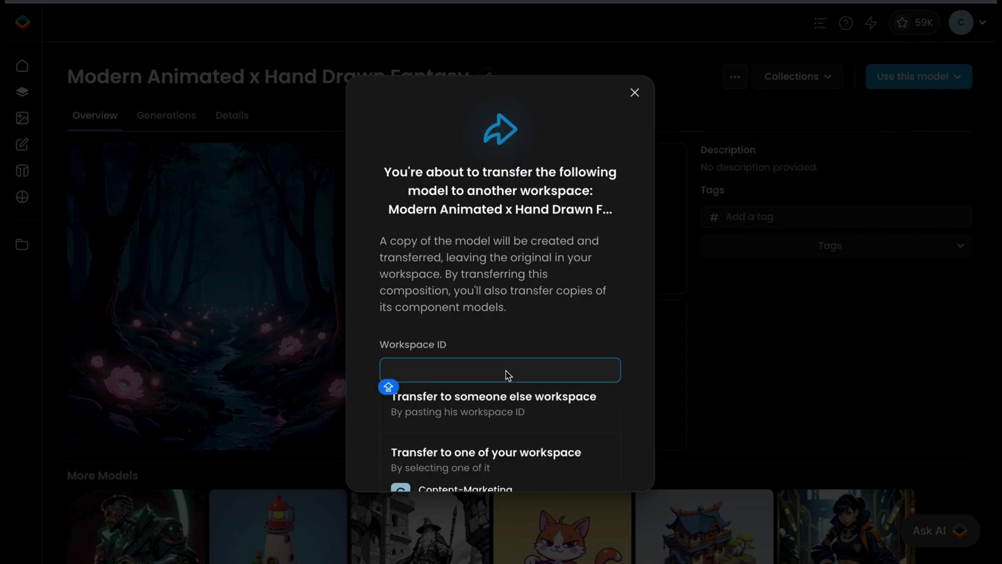
{"action": "type", "text": "VXy9wJZLTiyYZRyRZounxY"}
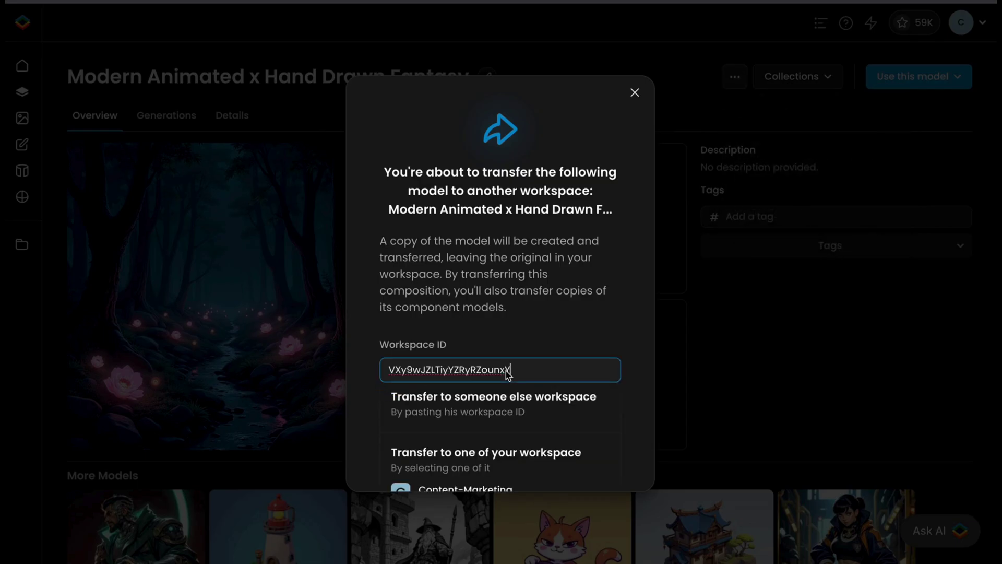
{"action": "left_click", "coordinate": [505, 343]}
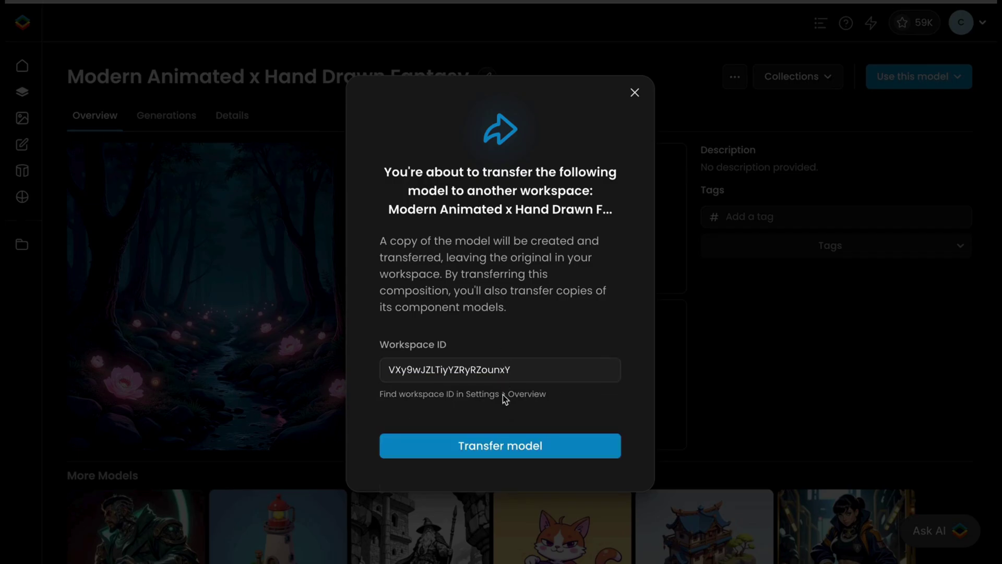
{"action": "left_click", "coordinate": [503, 448]}
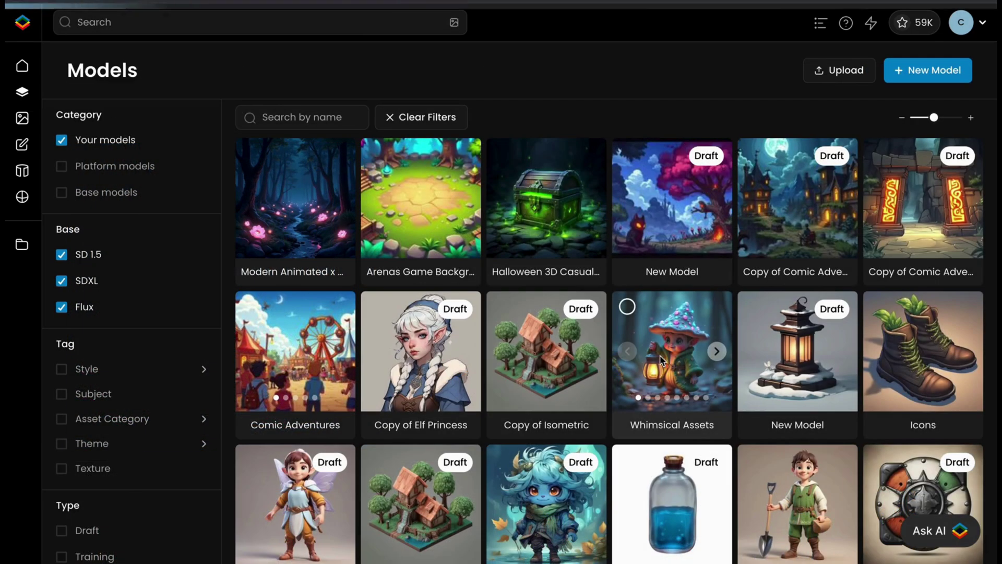
- Open the Whimsical Assets model and set up a retraining of it
{"action": "left_click", "coordinate": [664, 360]}
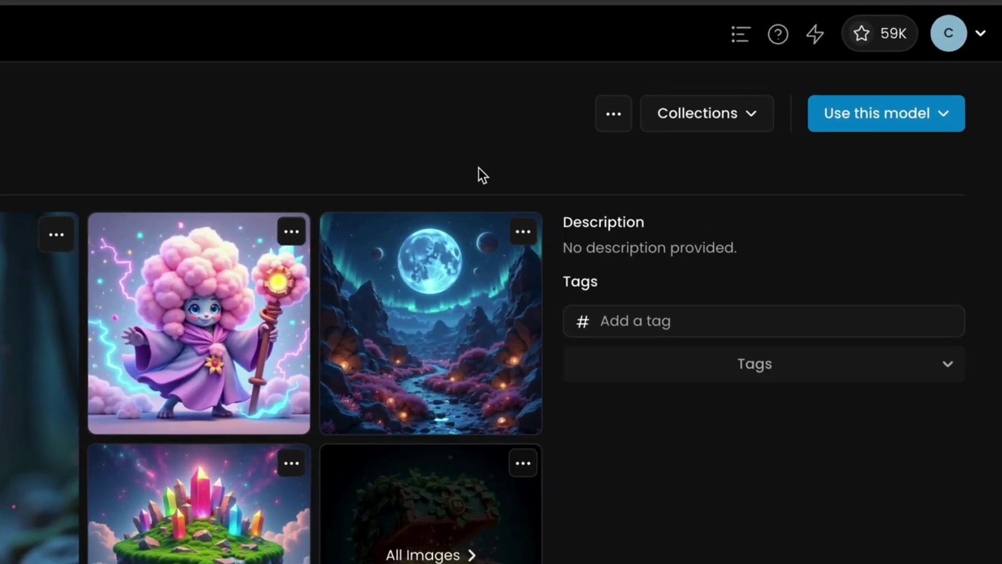
{"action": "left_click", "coordinate": [615, 116]}
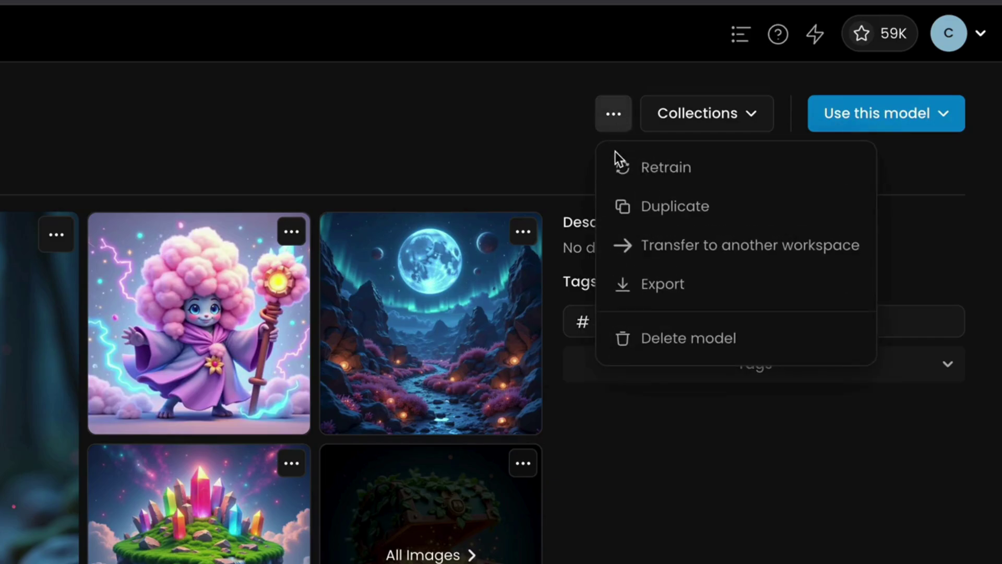
{"action": "left_click", "coordinate": [618, 178]}
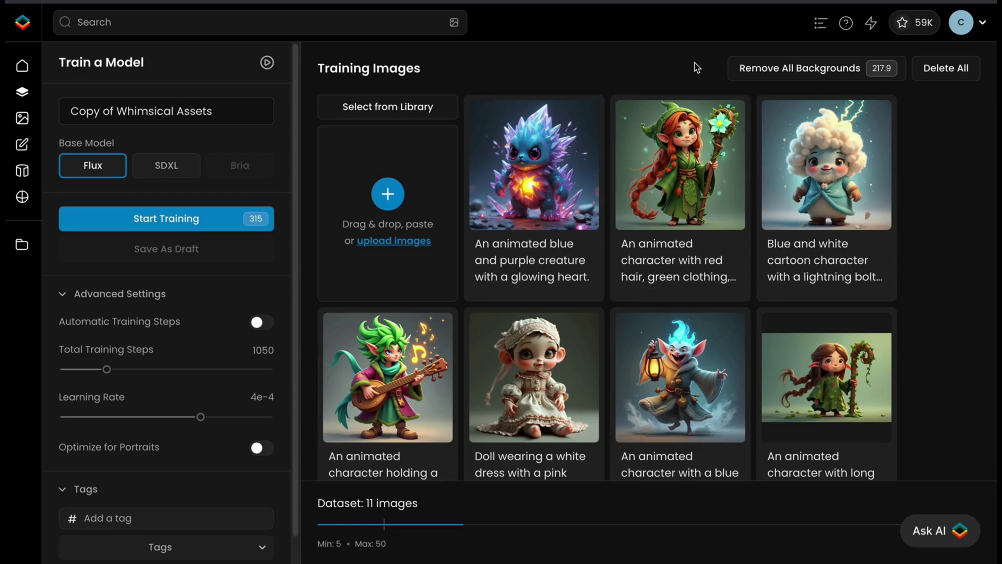
- Clear the caption of the blue and purple creature training image
{"action": "left_click", "coordinate": [571, 263]}
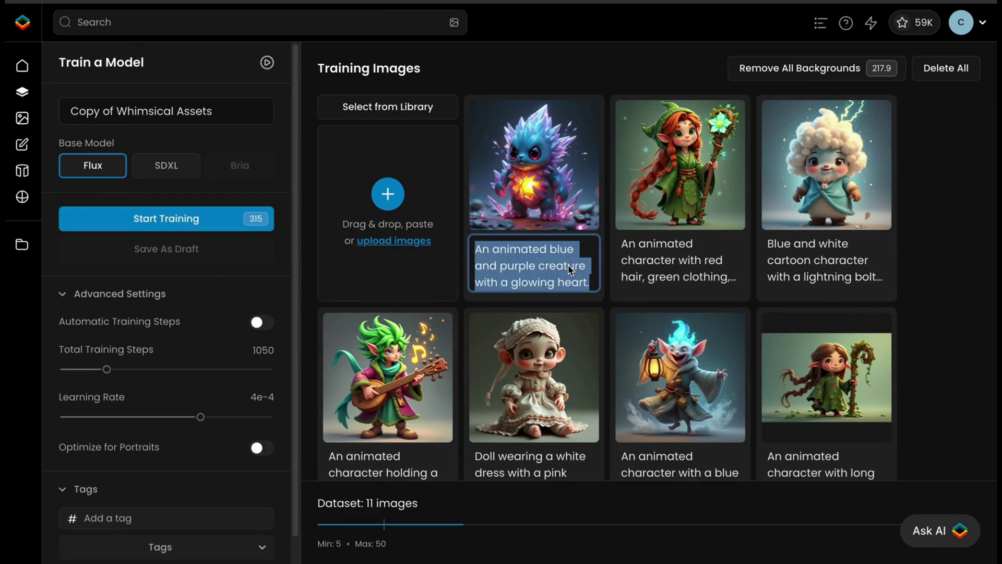
{"action": "key", "text": "BackSpace"}
{"action": "left_click", "coordinate": [557, 70]}
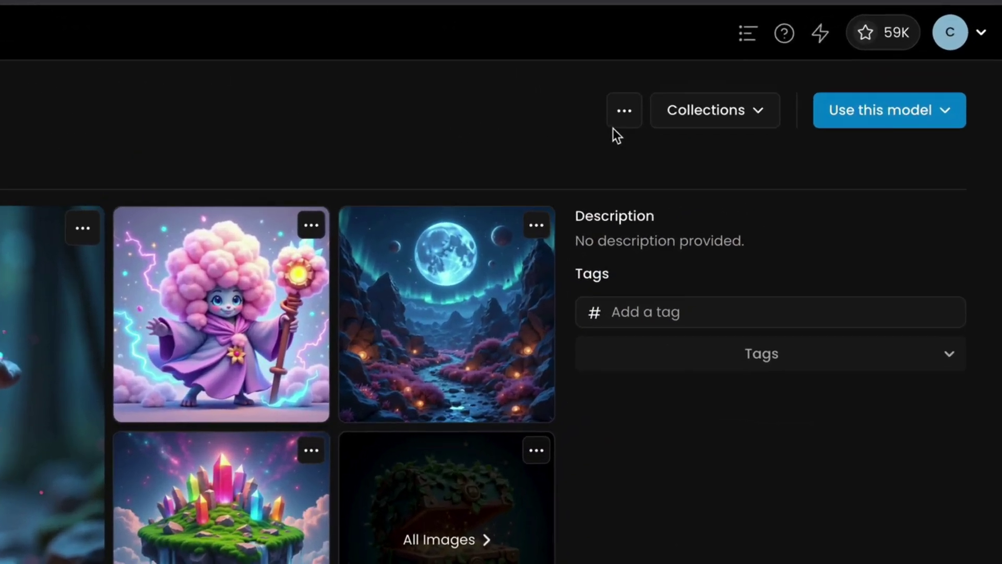
- Duplicate the Whimsical Assets model from its model page
{"action": "left_click", "coordinate": [731, 84]}
{"action": "left_click", "coordinate": [617, 198]}
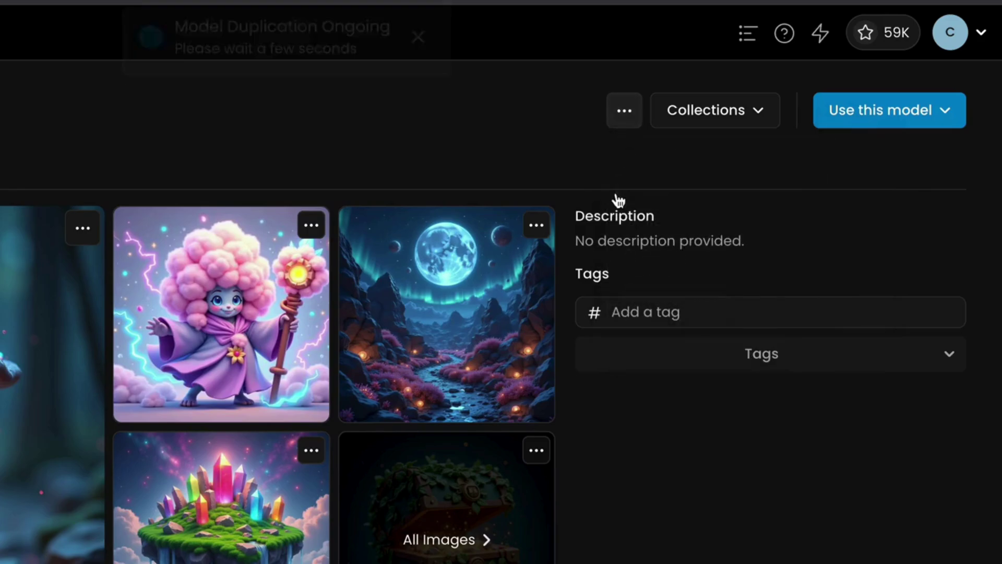